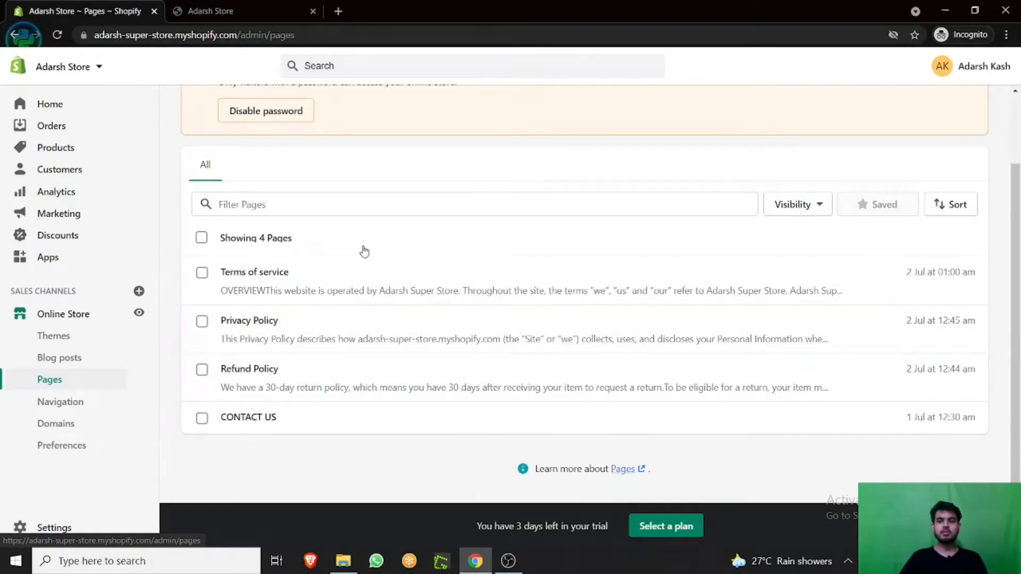
Start a new page for the online store and place the cursor in its title field
scroll(568, 231, up, 2)
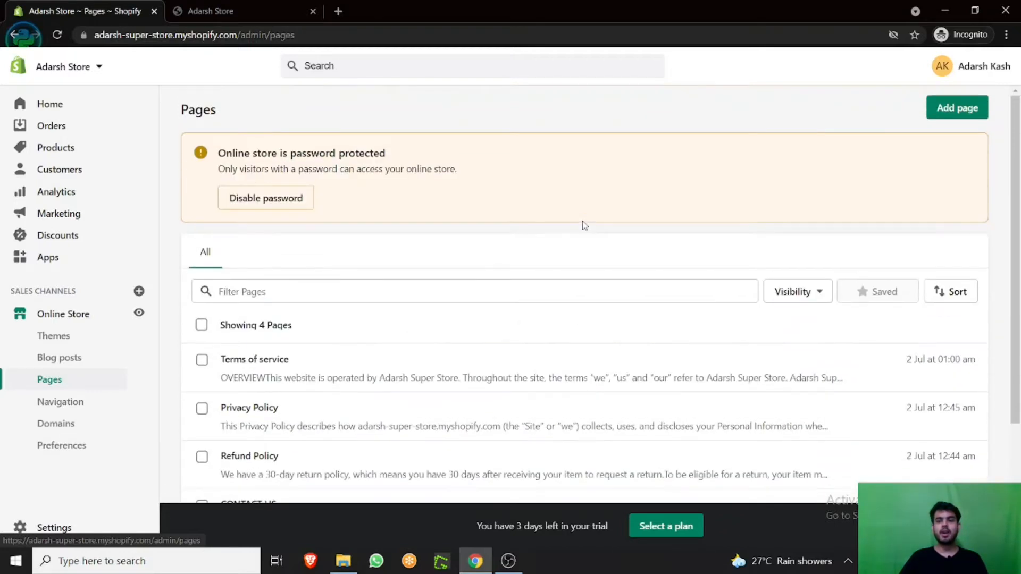
click(944, 113)
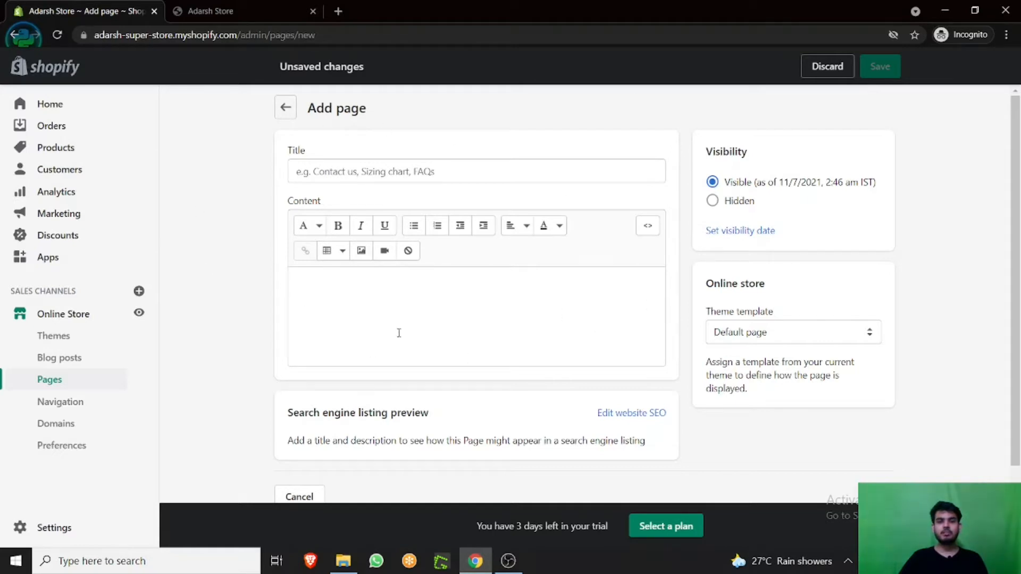
click(298, 173)
click(318, 226)
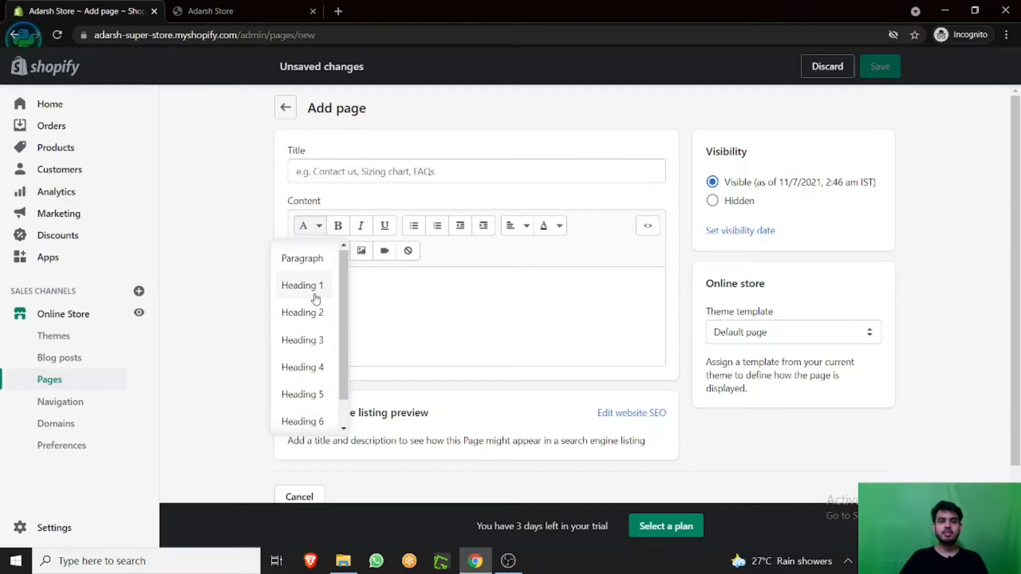
drag(346, 266, 347, 291)
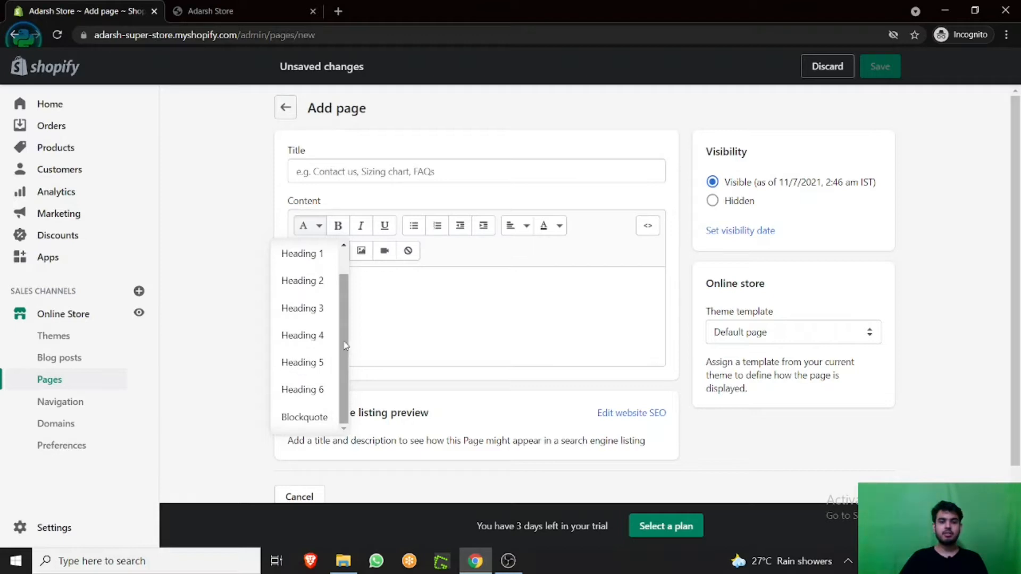
drag(345, 346, 342, 276)
click(497, 249)
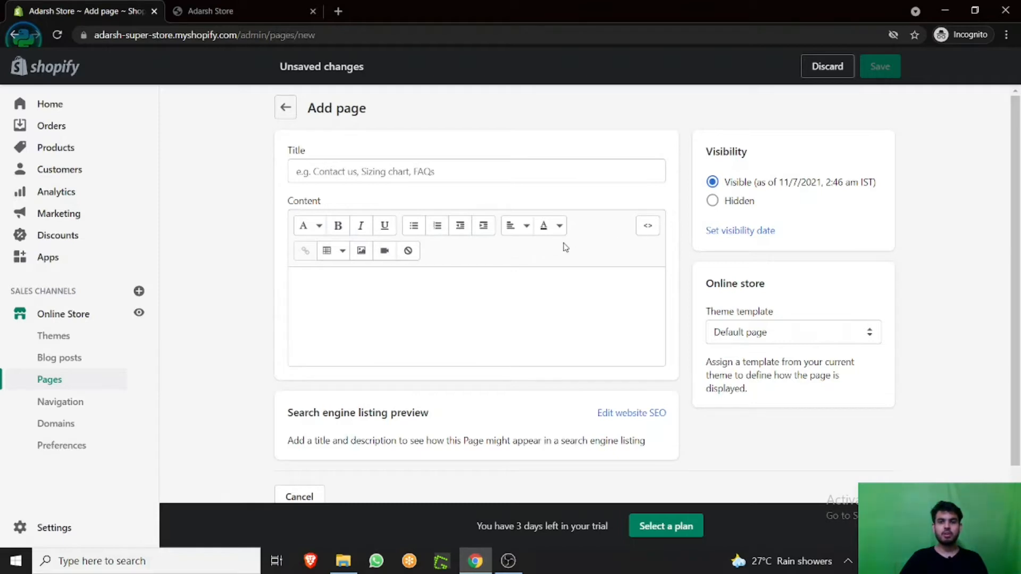
click(311, 226)
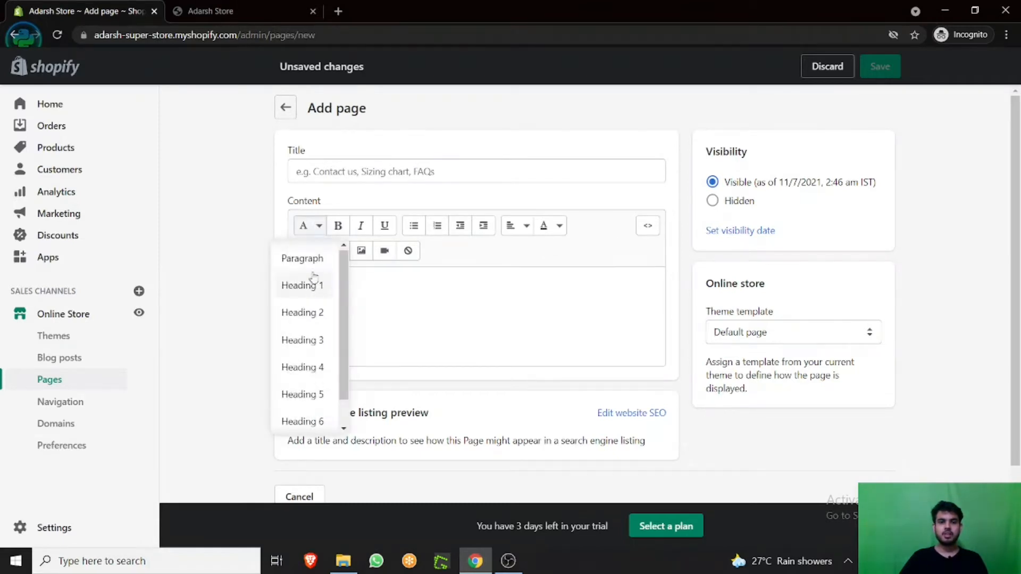
click(583, 250)
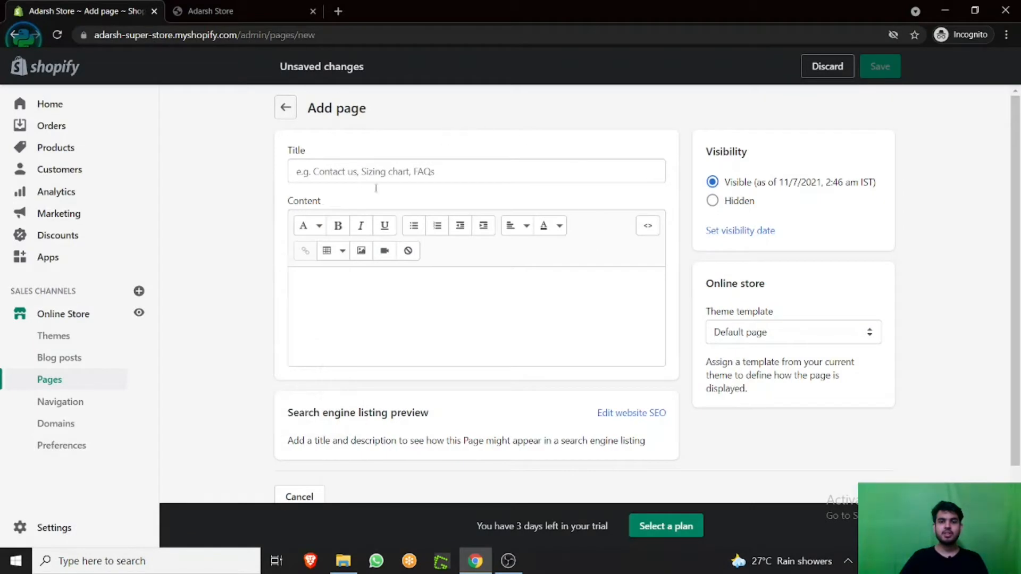
Enter "AAAA" as a Heading 1 line in the page content, with a Paragraph line "AAAAAAAA" below it
click(309, 226)
click(313, 287)
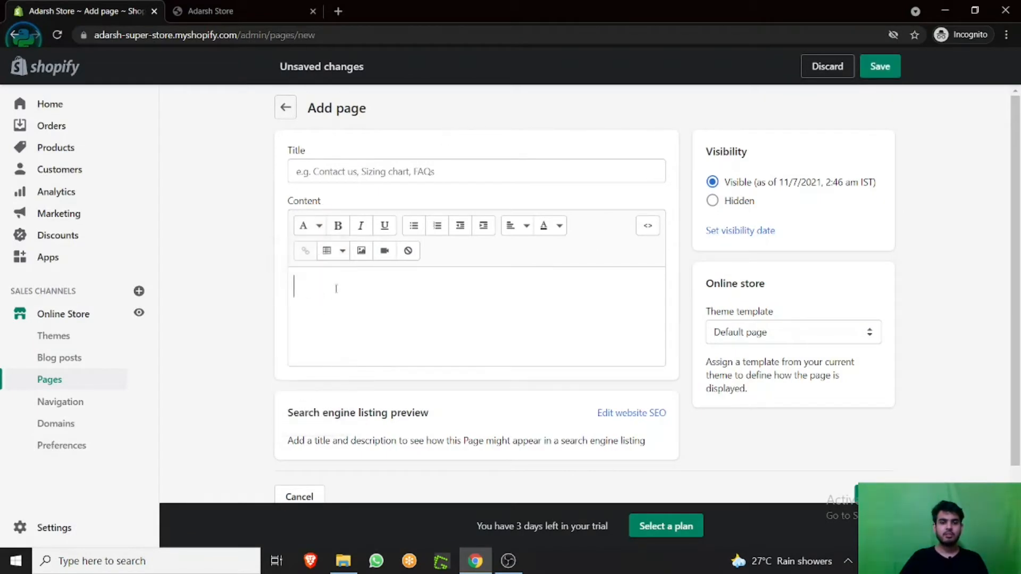
text(AAAA)
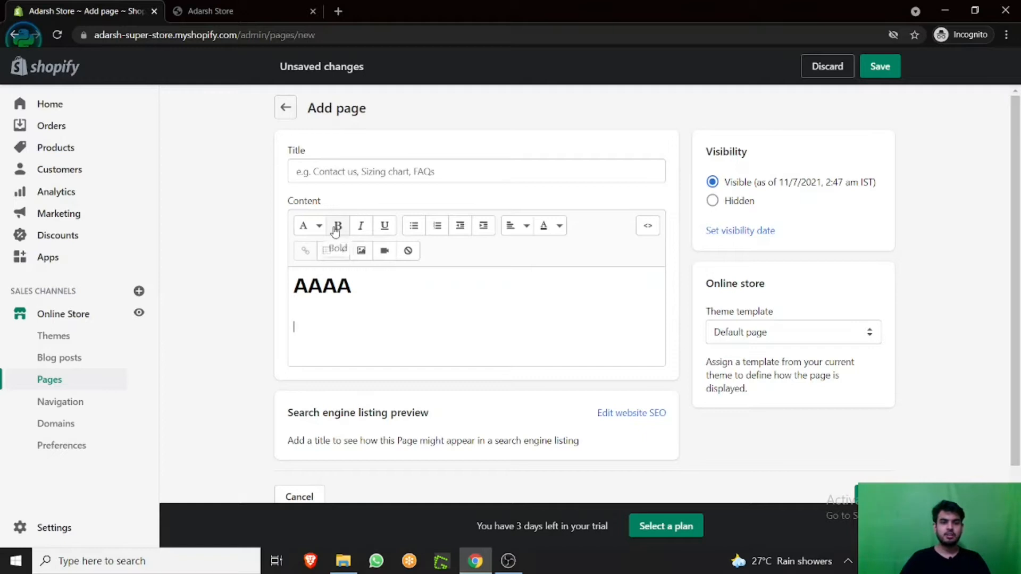
click(310, 225)
click(318, 259)
text(AAAAAAAA)
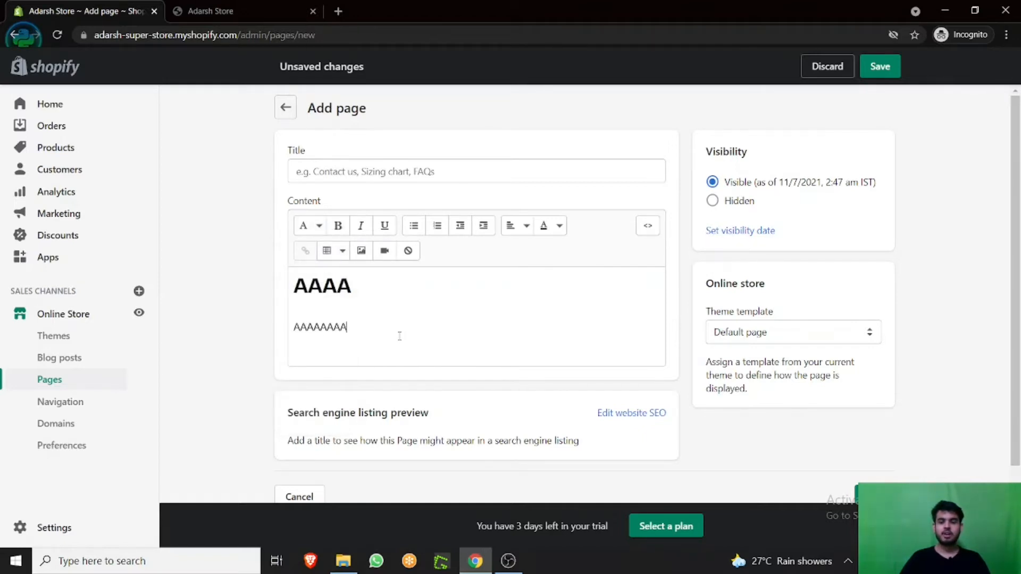
key(Return)
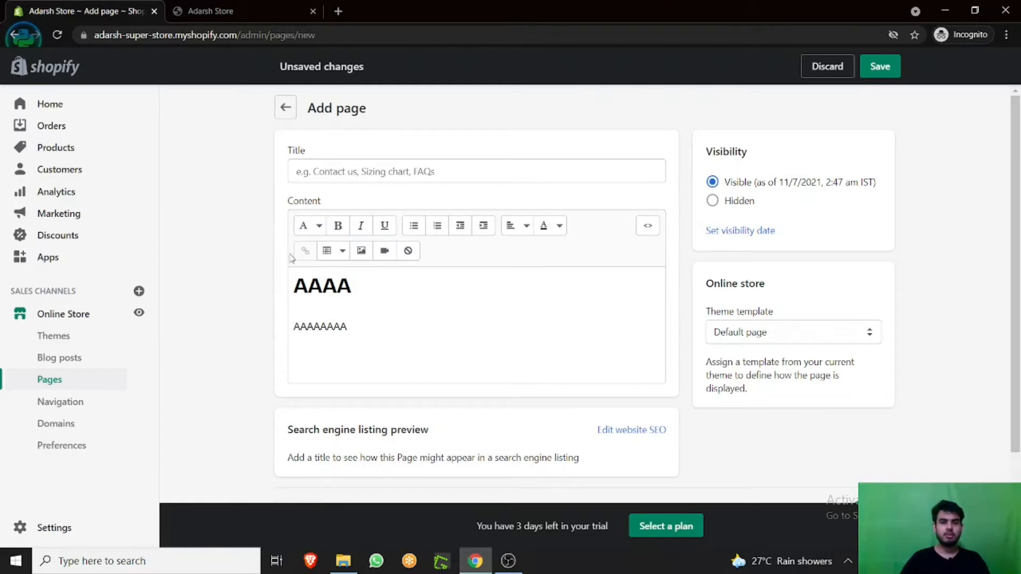
Add a third content line in Heading 6, switch it to Heading 2, and extend its text to "AAAAAAAA"
click(308, 226)
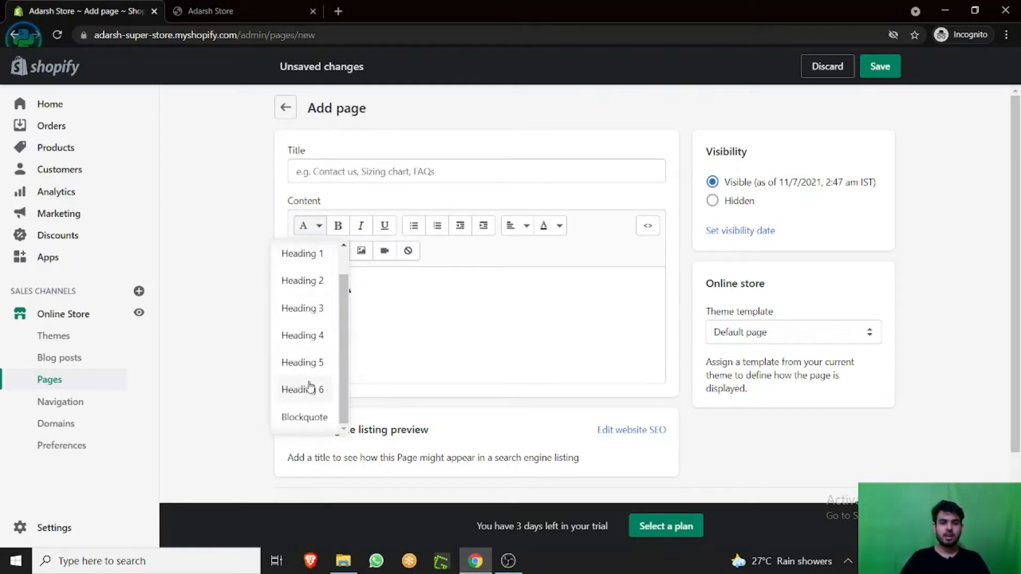
click(304, 389)
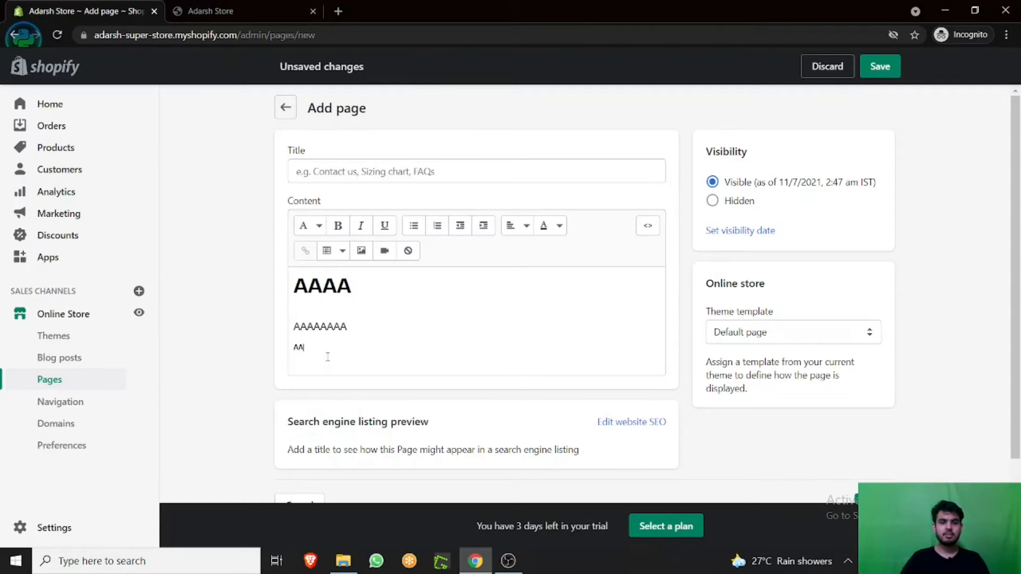
click(307, 226)
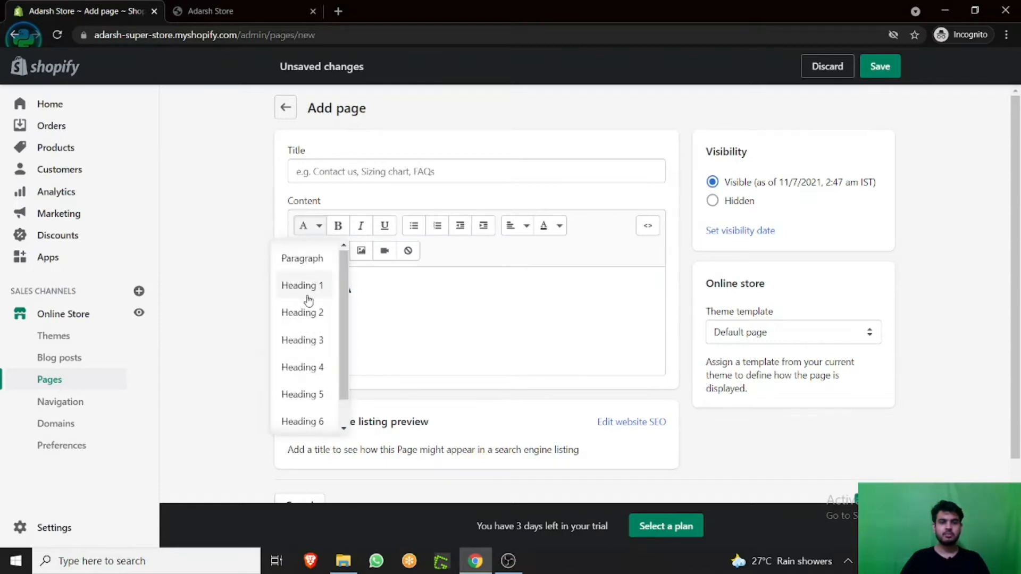
click(308, 314)
text(AAAAAAAA)
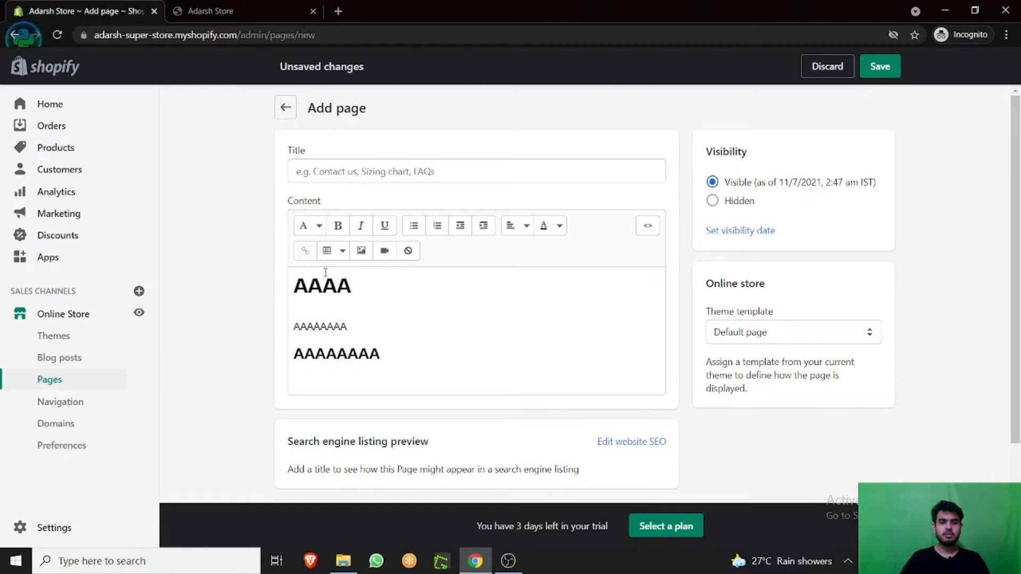
Restyle the third content line as Heading 1 inside a Blockquote and extend its text to "AAAAAAAAAAA"
click(308, 226)
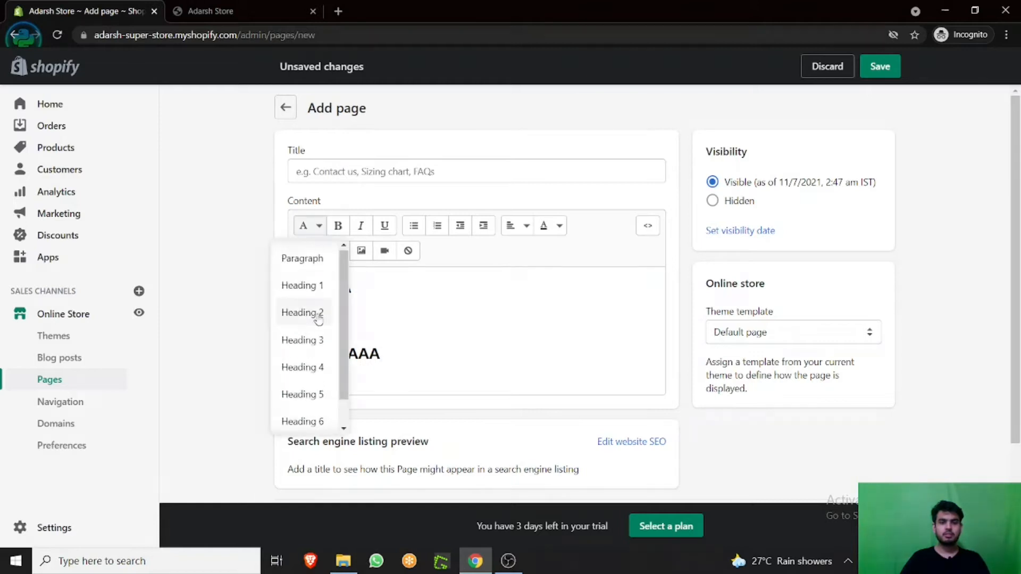
click(310, 284)
click(305, 225)
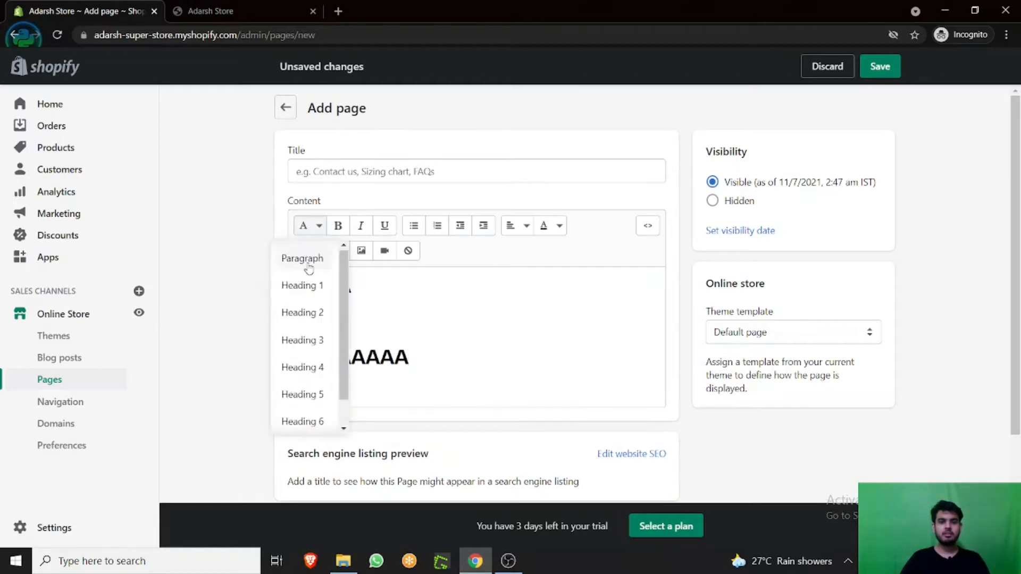
scroll(308, 319, down, 1)
click(312, 417)
text(AAAAAAA)
Replace all the sample content with one plain line, "AAAAAAAAAAAAA"
drag(487, 359, 251, 273)
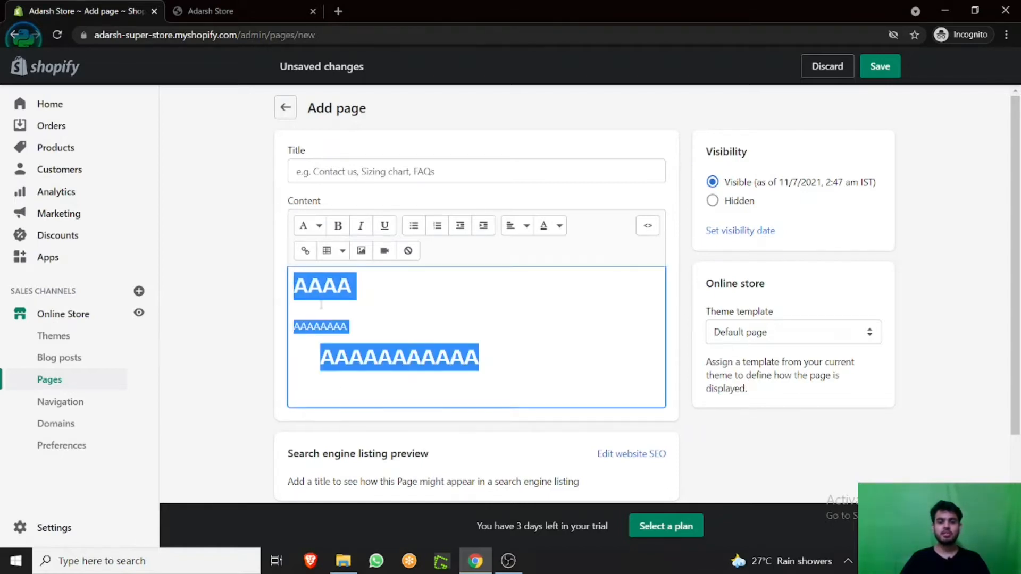
key(BackSpace)
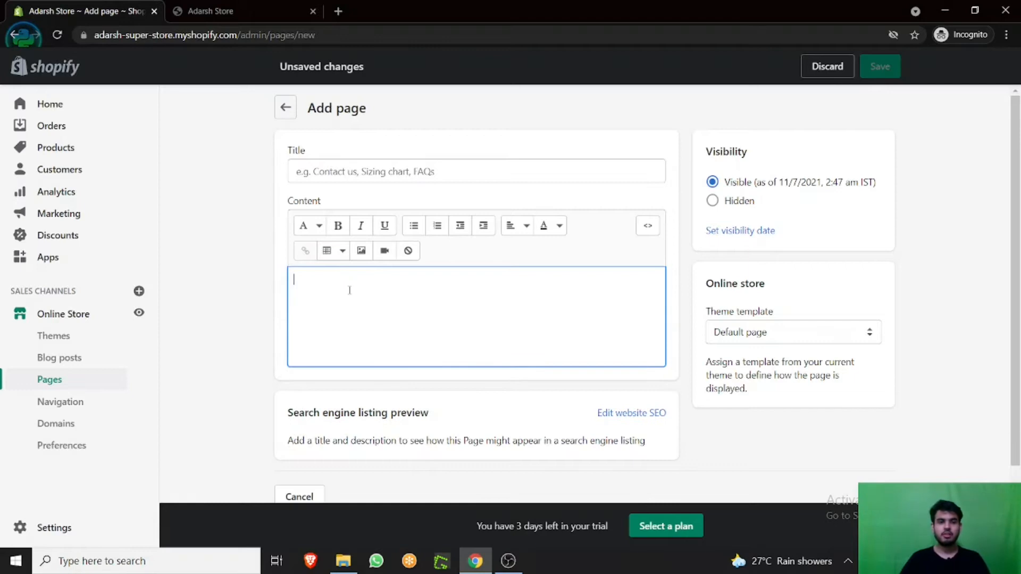
text(AAAAAAAAAAAA)
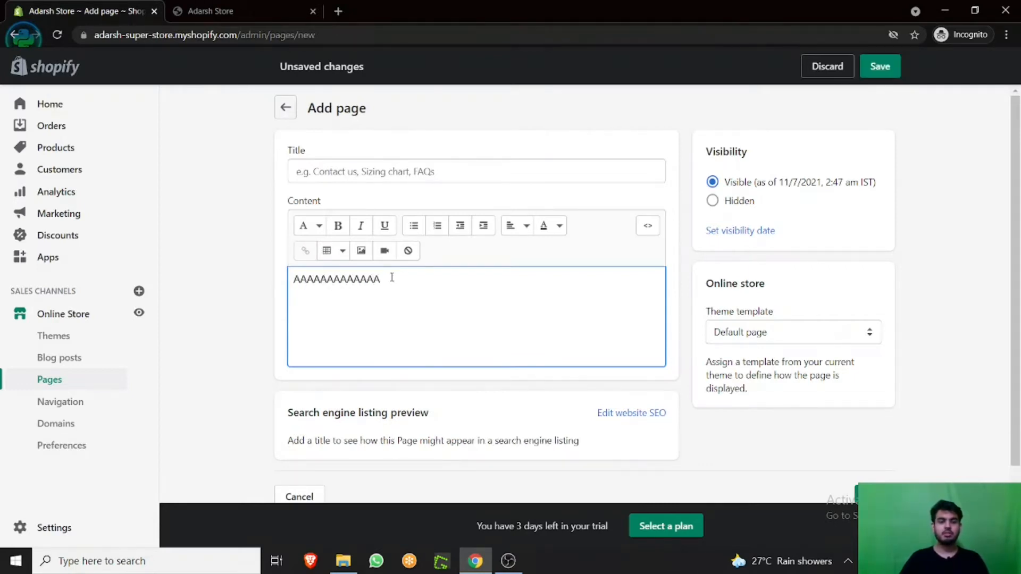
Make the last six letters of the content line bold and undo the formatting
drag(392, 278, 340, 279)
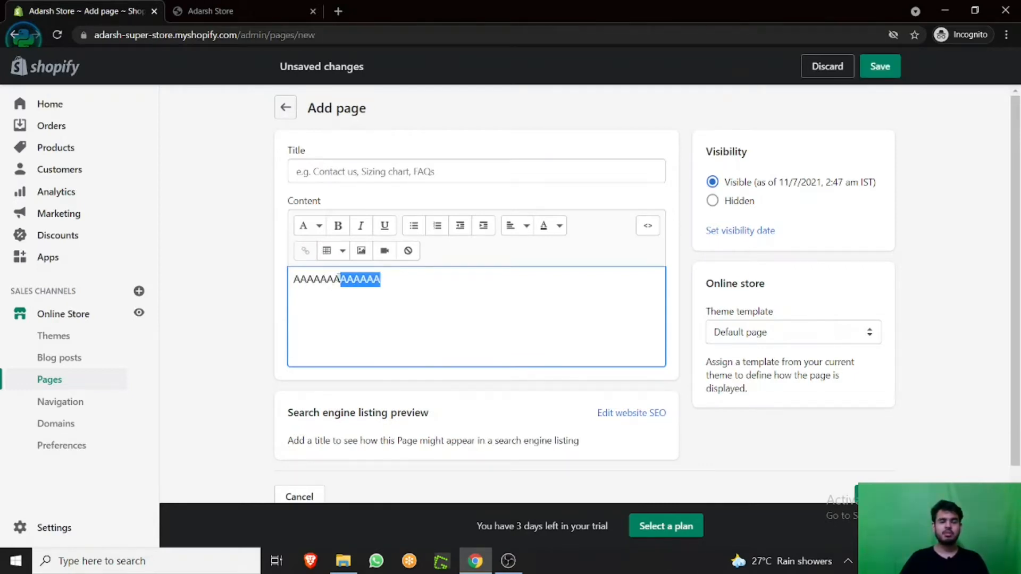
click(337, 226)
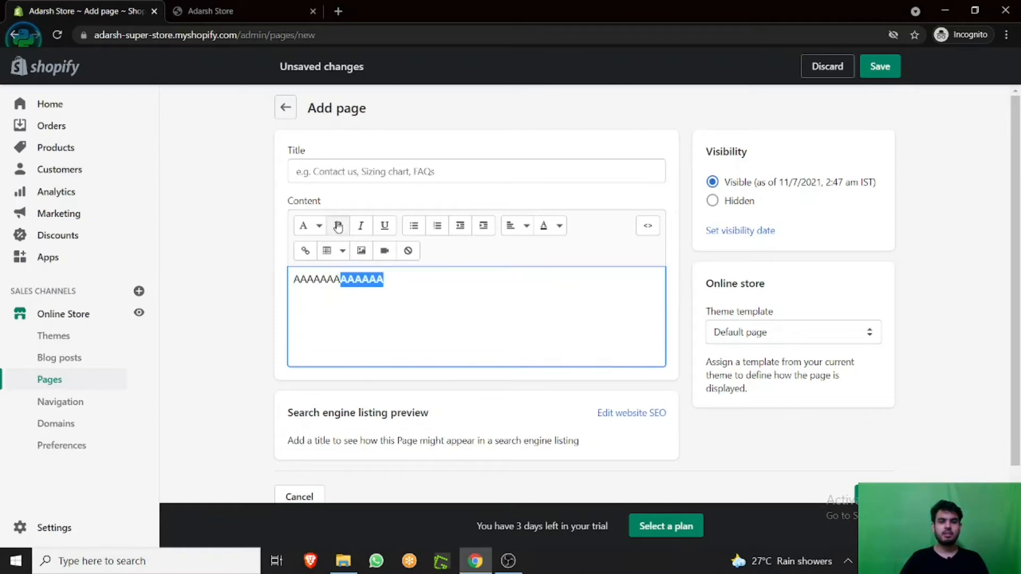
click(326, 282)
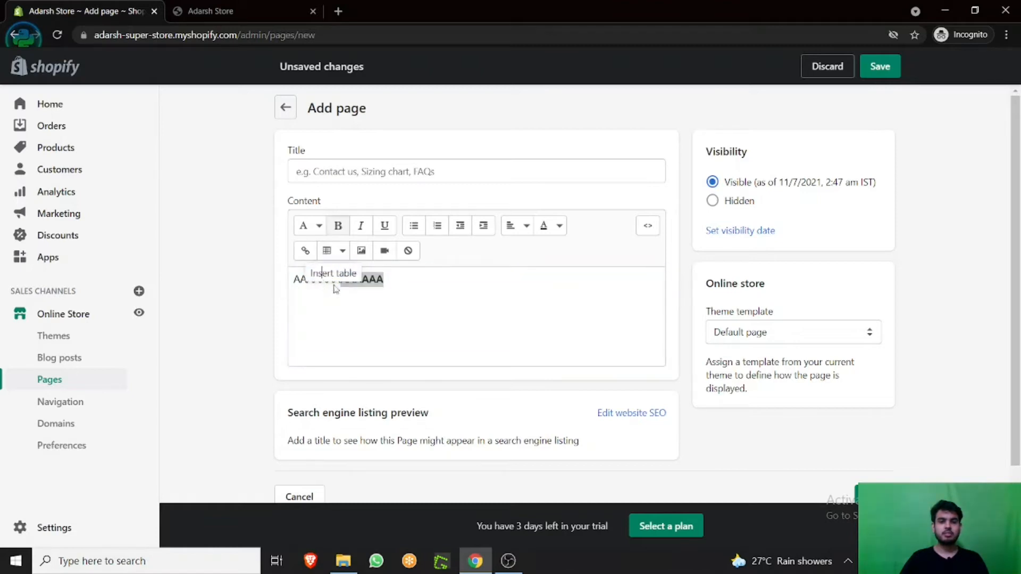
click(392, 284)
key(ctrl+z)
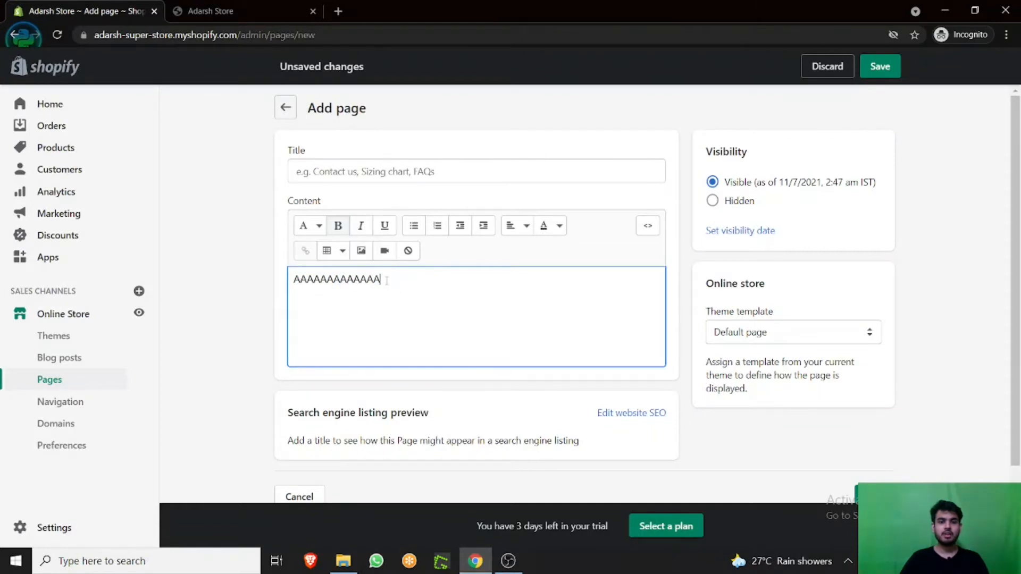
Make the last six letters of the content line italic and underlined
drag(387, 281, 341, 280)
click(360, 227)
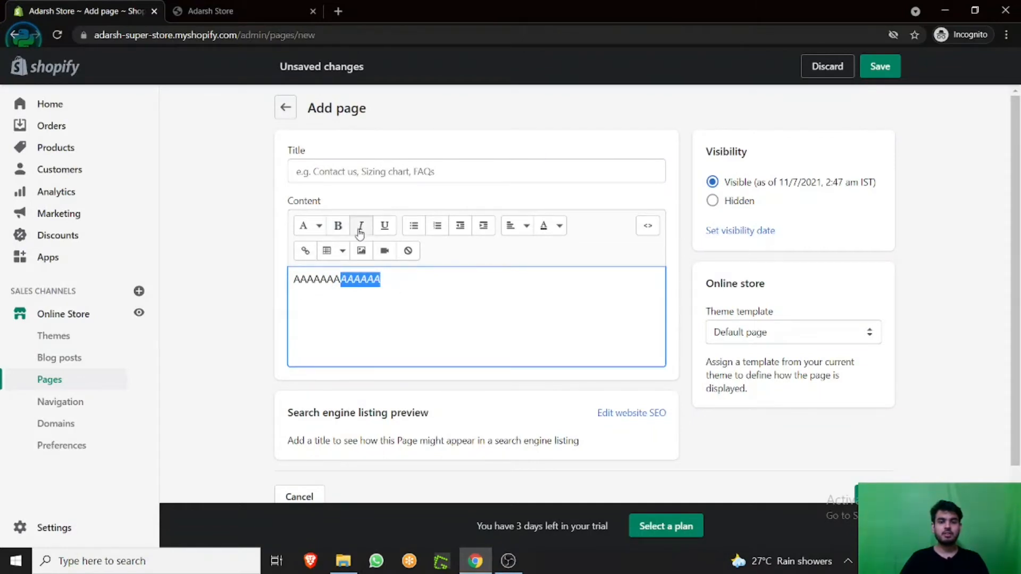
click(386, 228)
click(396, 295)
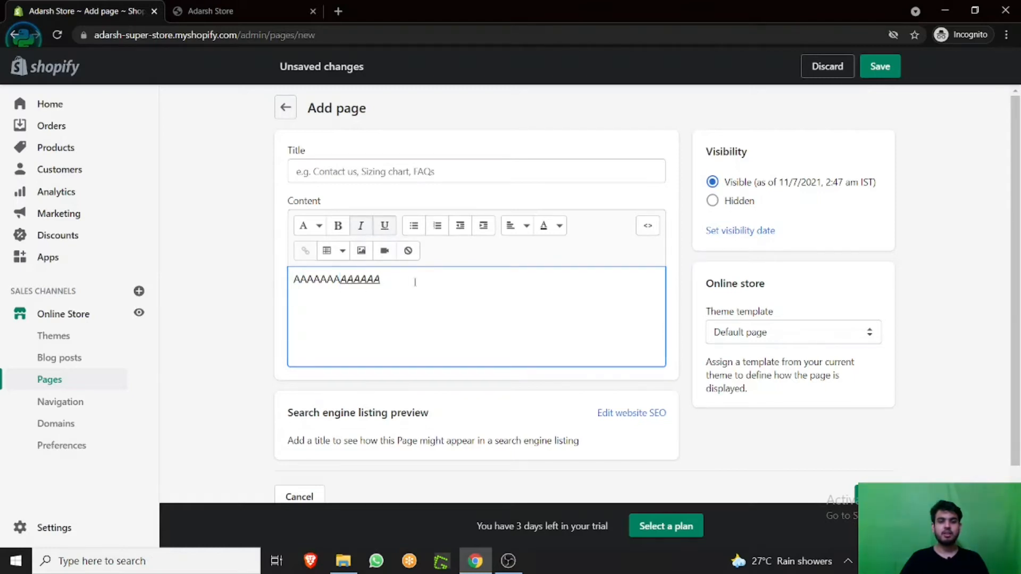
Colour the text of the last eight letters of the content line red, #DE3232
drag(403, 280, 327, 280)
click(560, 229)
click(557, 298)
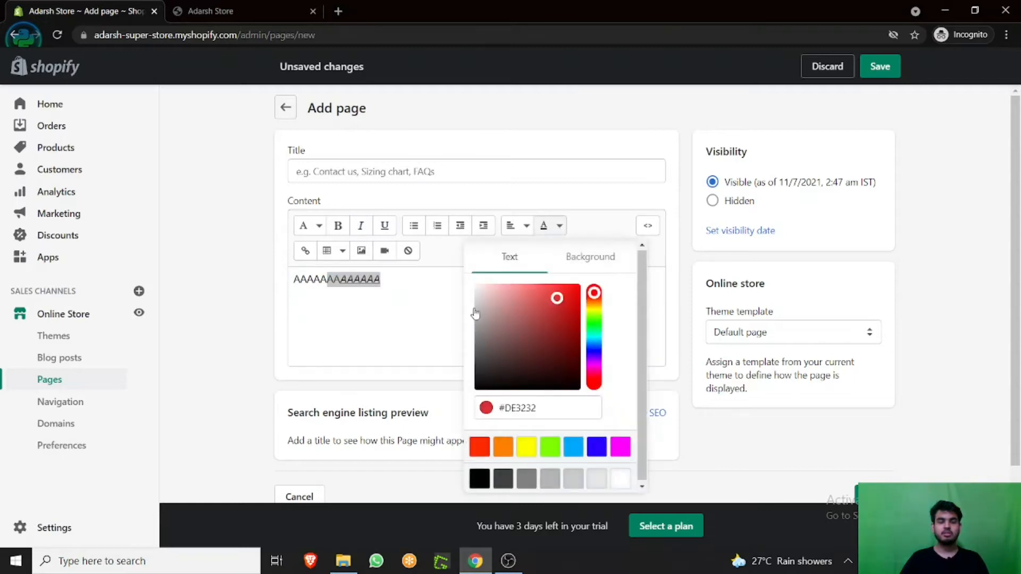
click(363, 287)
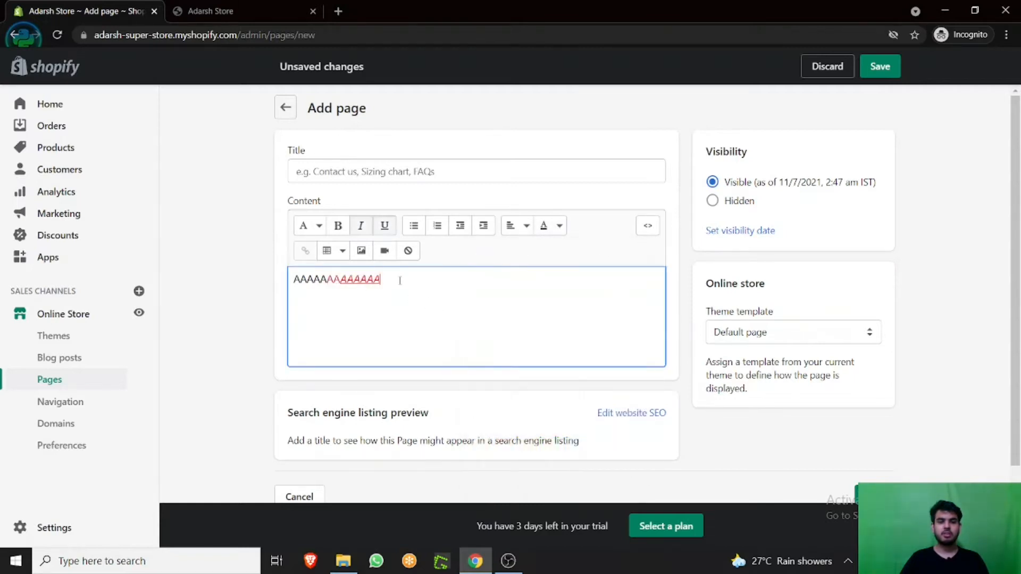
click(559, 225)
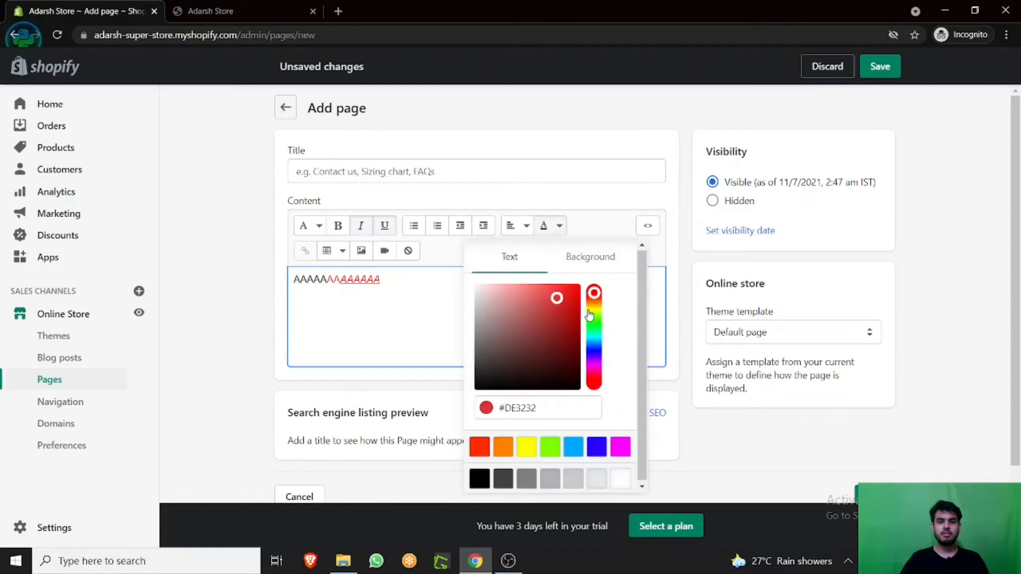
click(590, 317)
click(369, 293)
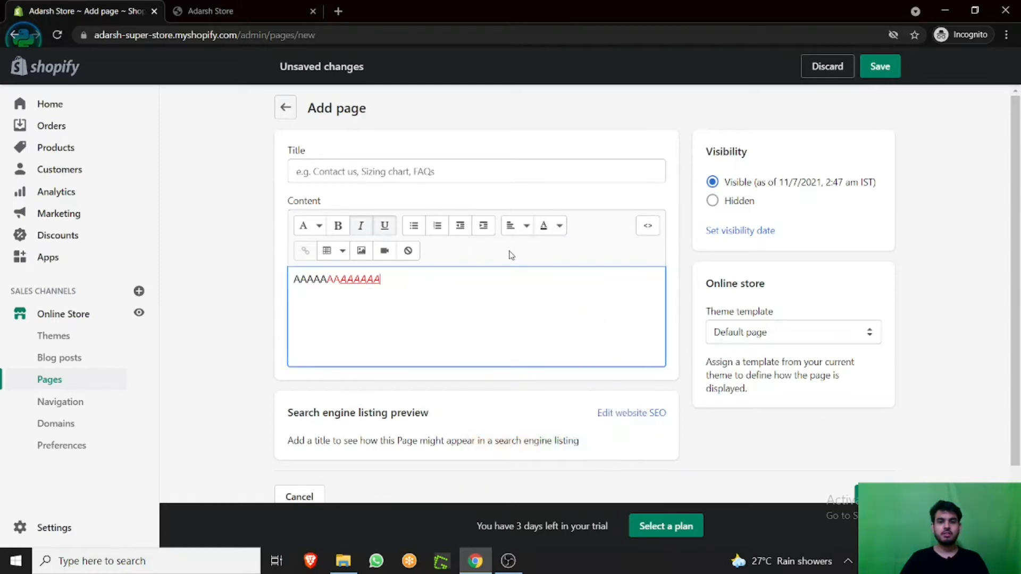
Try centre alignment on the whole content line and set it to right alignment
drag(292, 277, 398, 287)
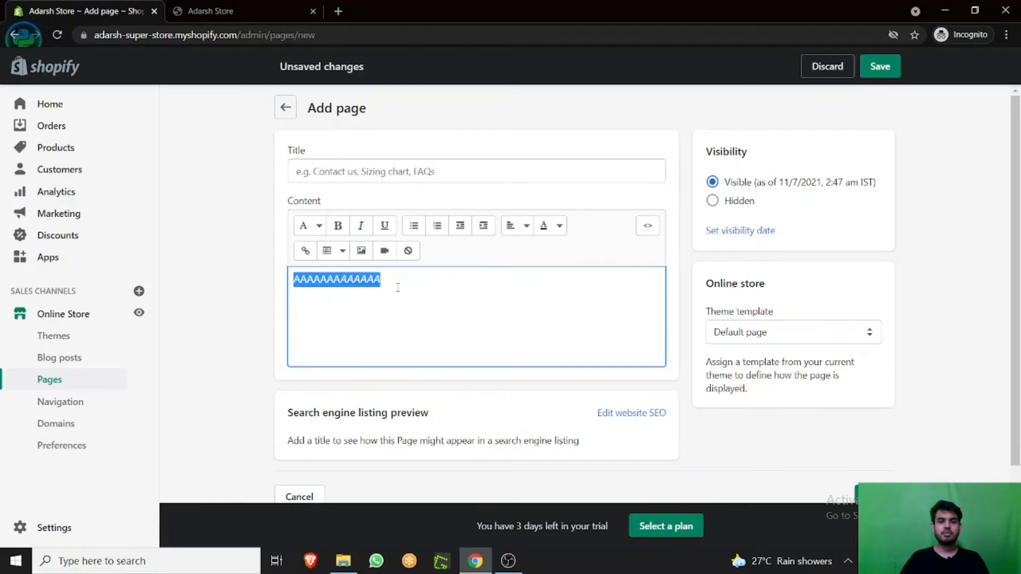
click(512, 224)
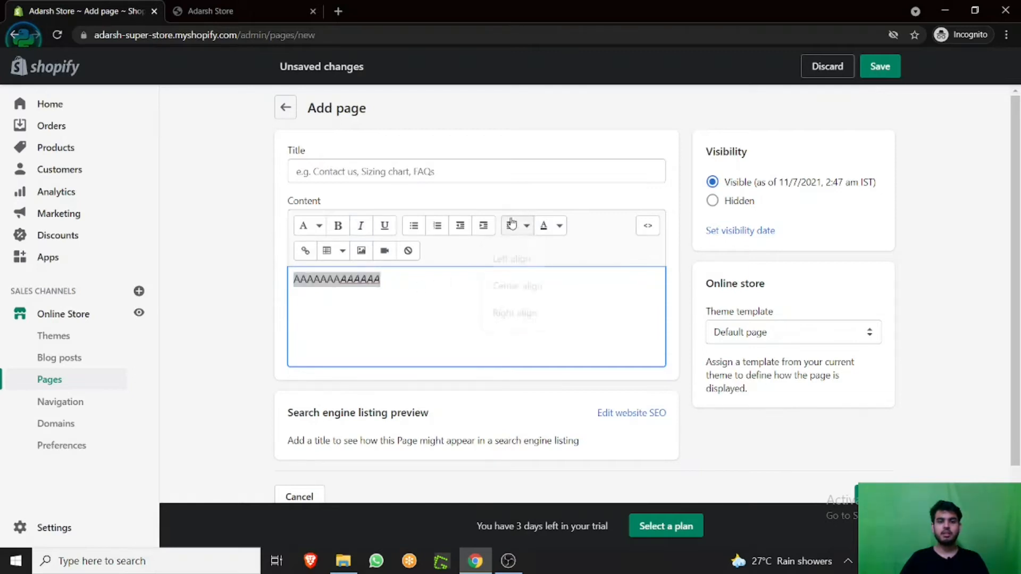
click(519, 286)
click(513, 225)
click(514, 313)
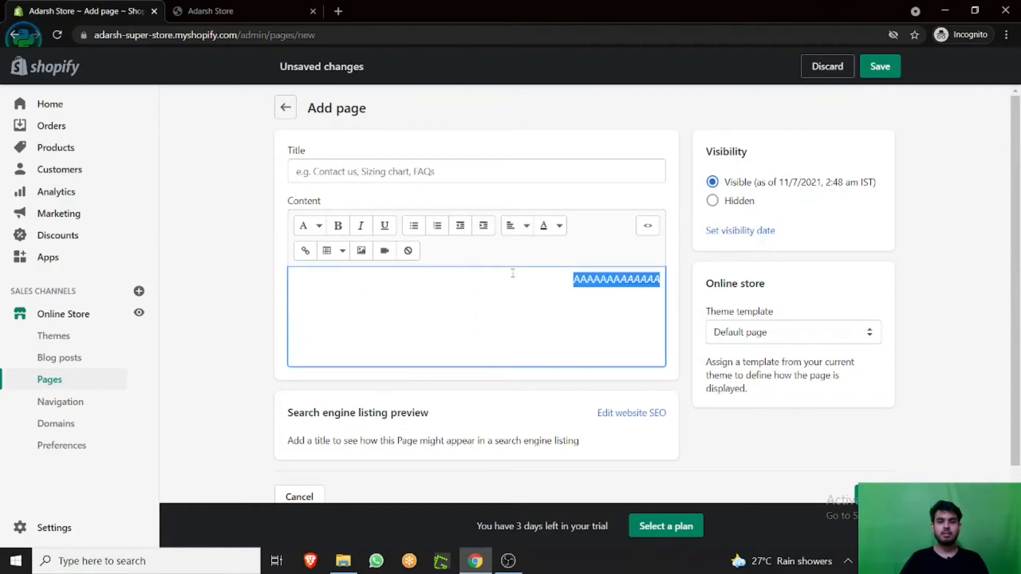
click(541, 296)
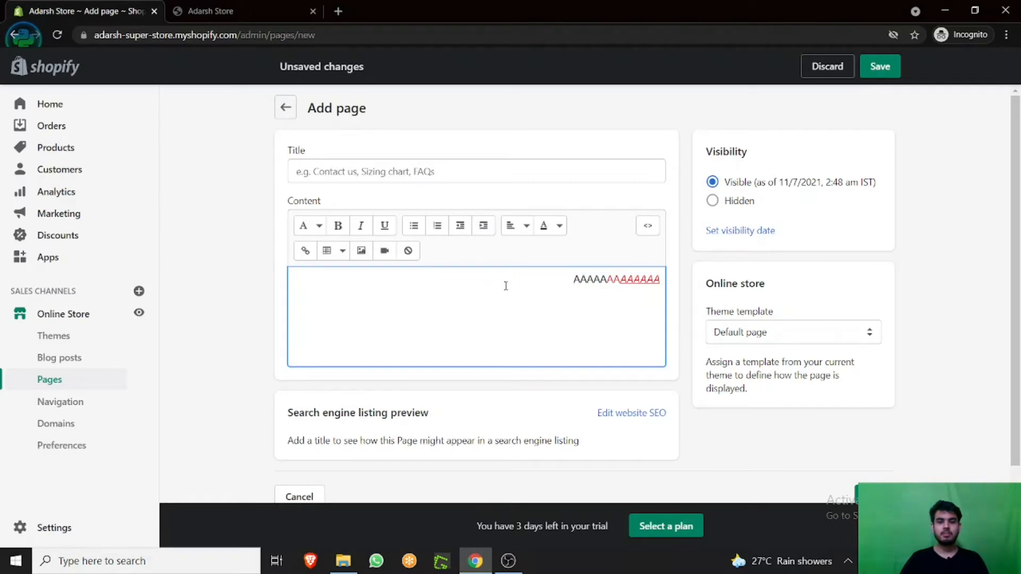
click(645, 281)
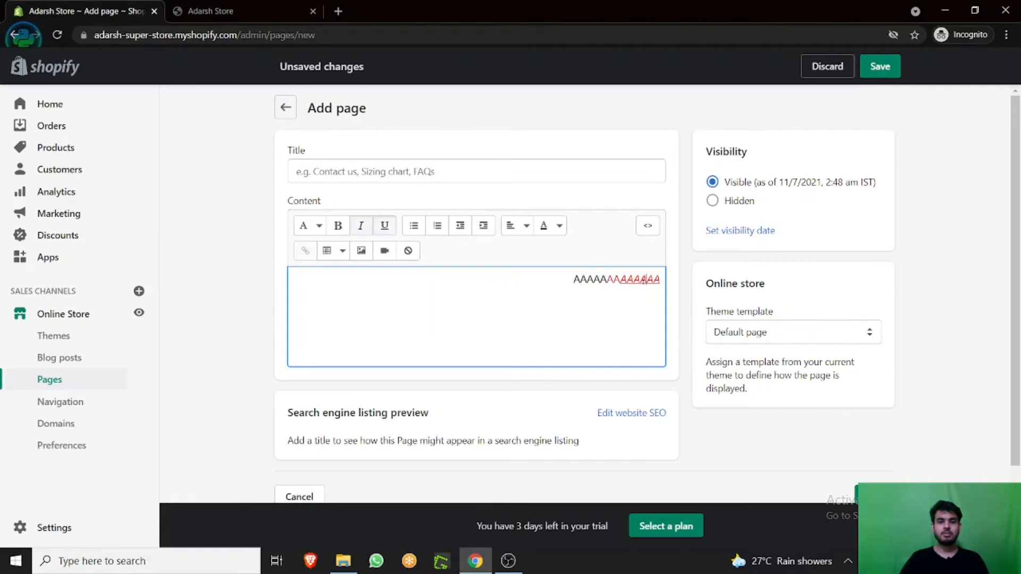
Try a bulleted list on the content line and switch it to a numbered list
click(575, 280)
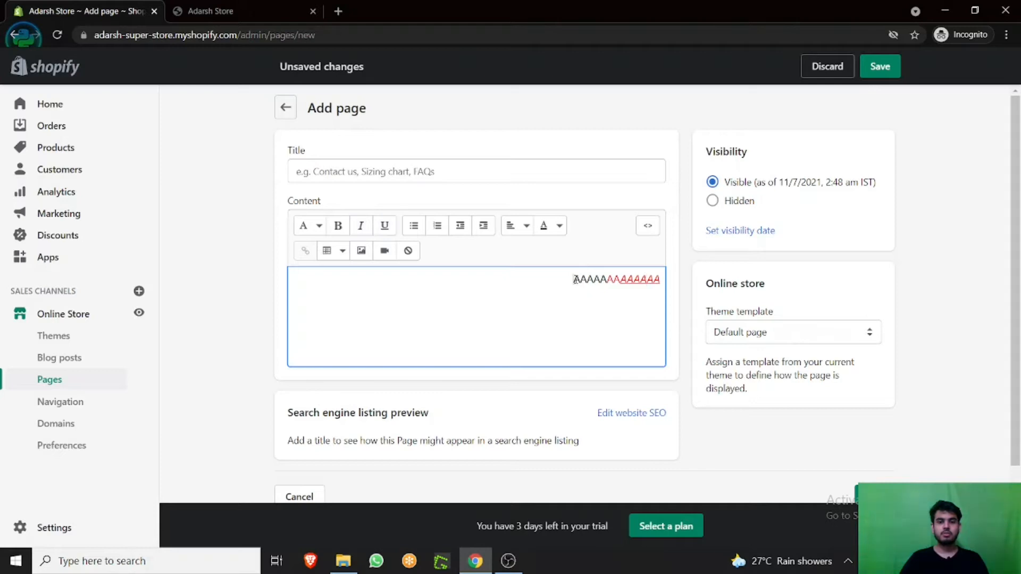
click(414, 226)
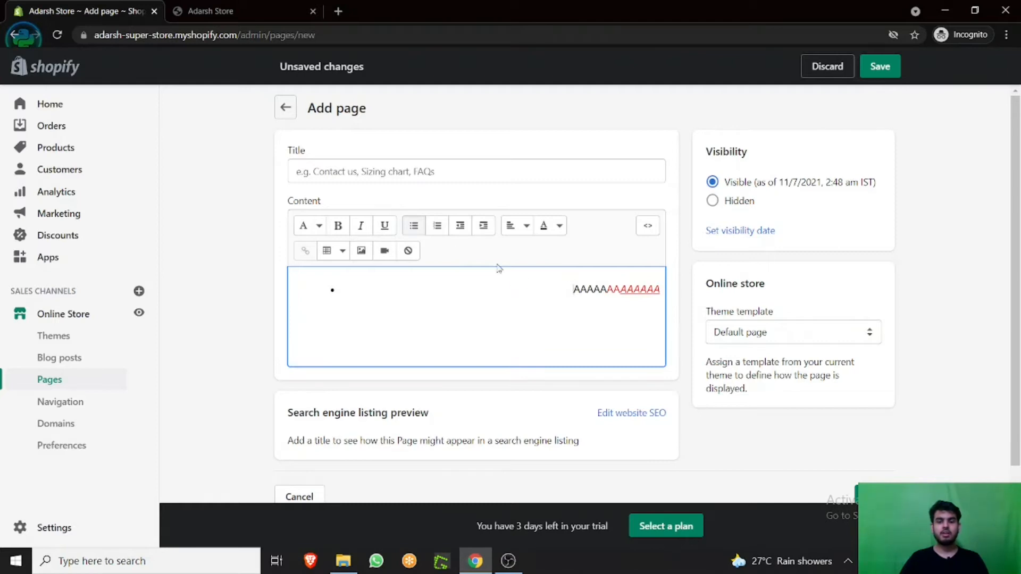
click(439, 229)
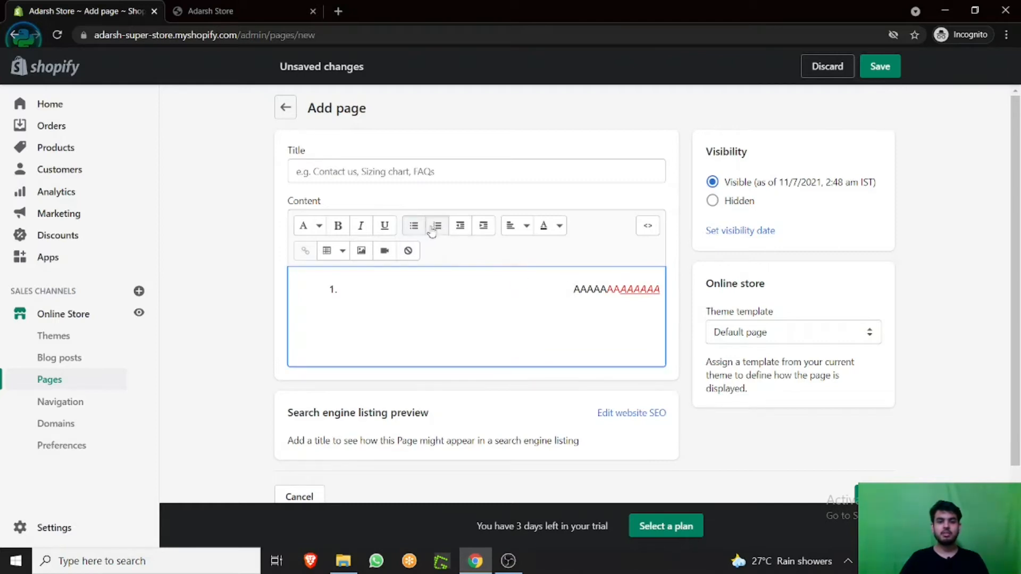
Delete the numbered line of letters so the content field is empty
click(660, 289)
drag(663, 295, 215, 296)
key(BackSpace)
key(BackSpace)
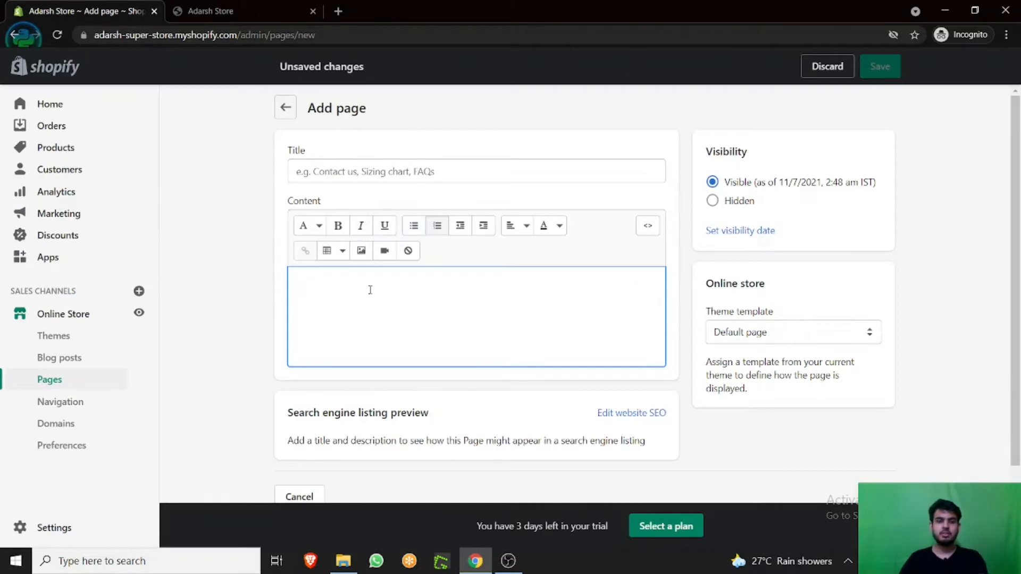
Fill the content with three lines of filler text starting DGSHHGJGFG, HFFF and HFFF, leaving a blank line after the first
text(DGSHHGJGFG)
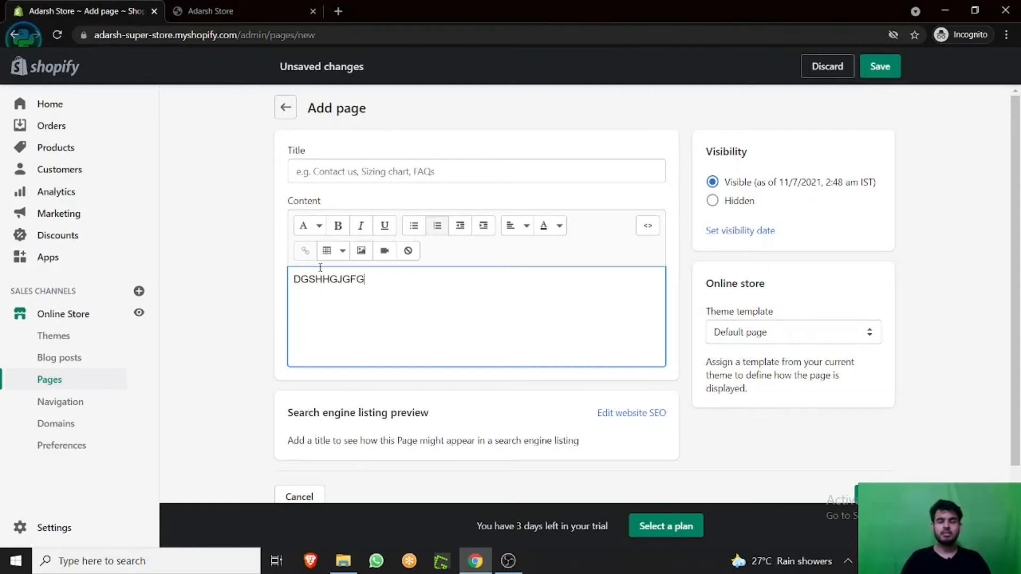
text(HFHHHHHHHHHHHHHHHHHHHH)
key(Return)
key(Return)
text(HFFFFFFFFFFF)
key(Return)
text(HF)
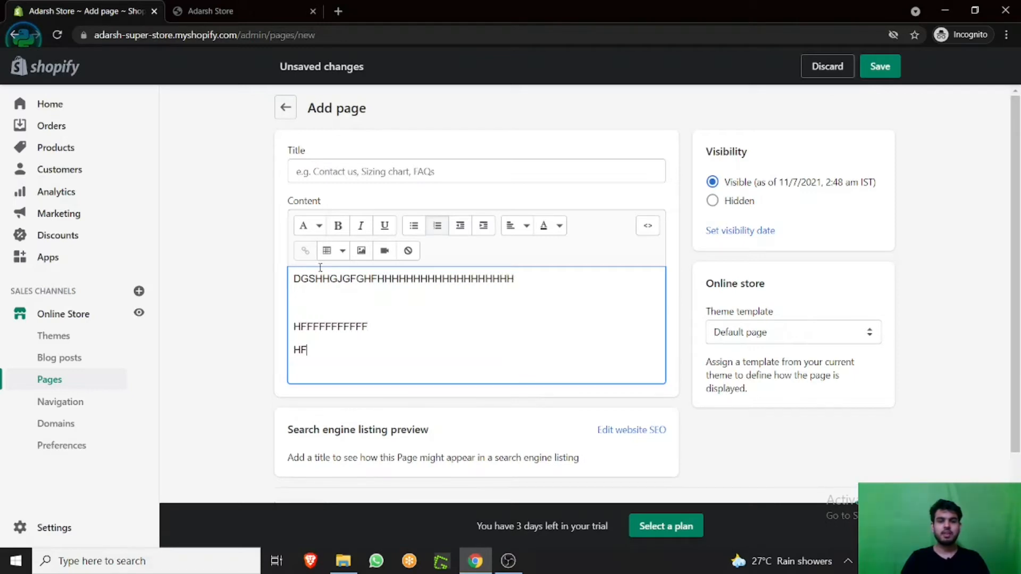
text(FFFFFFFFFFFFFFFFFFFFFFFFFFFFFFFFFFFFFFFFFF)
key(Return)
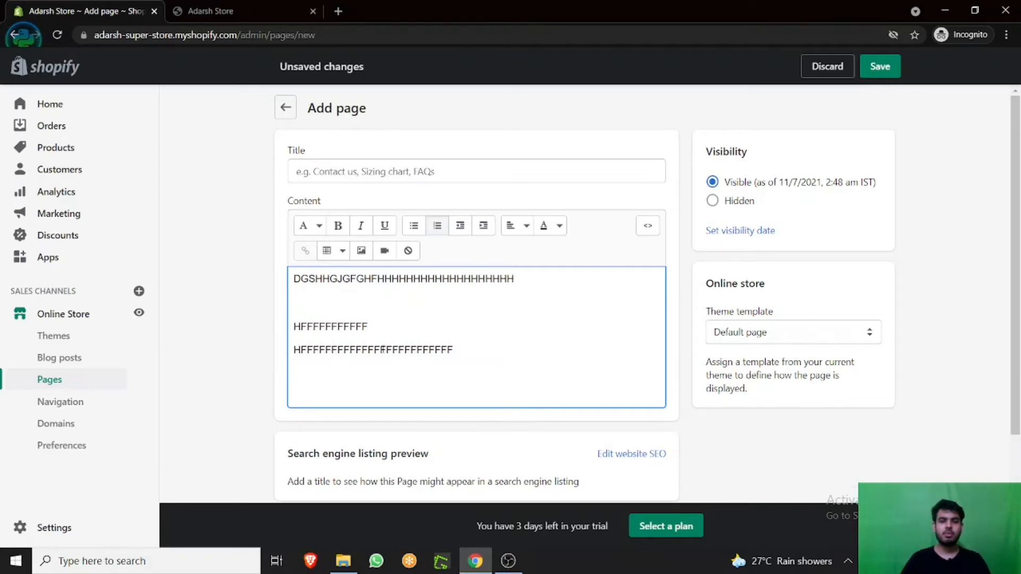
Start inserting an image into the content, check the uploaded and product image sources, and choose to insert from a URL
click(361, 250)
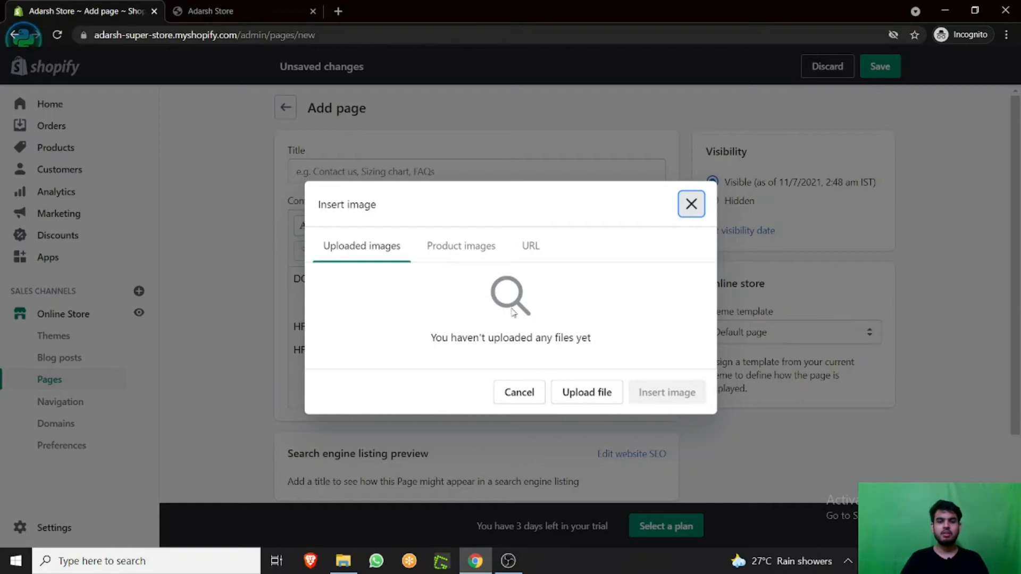
click(433, 250)
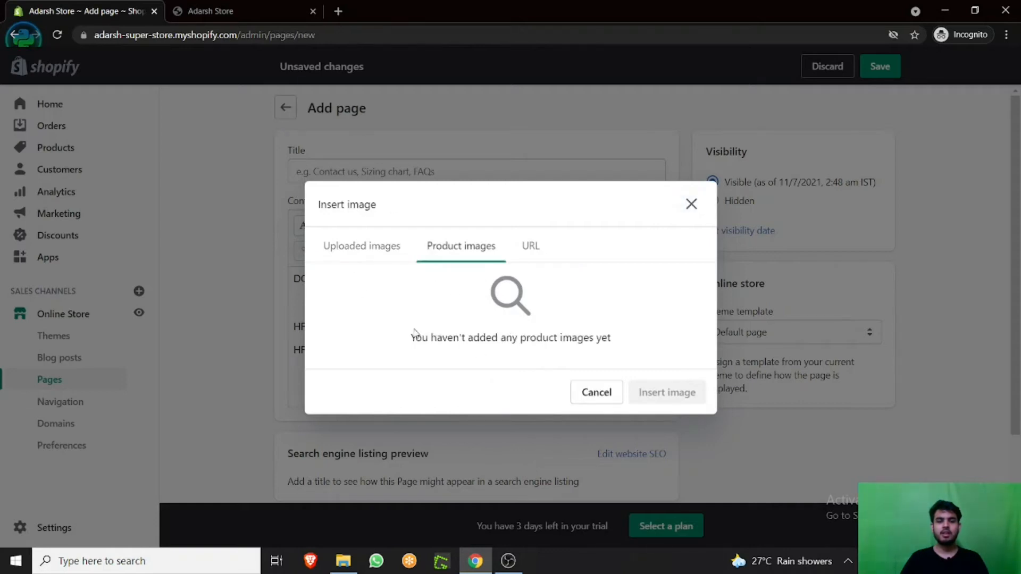
mouse_move(426, 337)
mouse_down()
mouse_move(597, 338)
mouse_move(427, 337)
mouse_up()
click(531, 246)
click(330, 323)
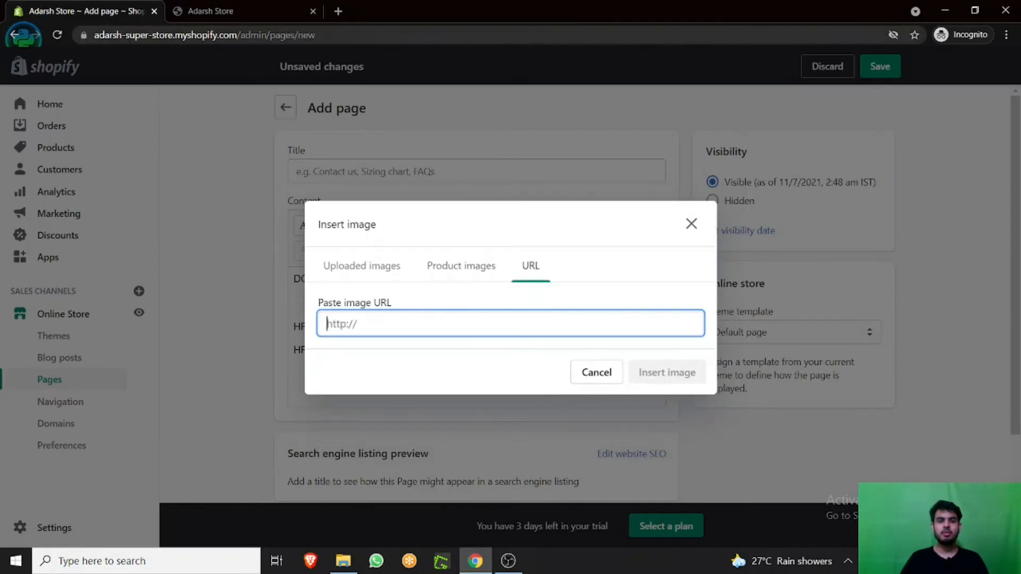
click(338, 10)
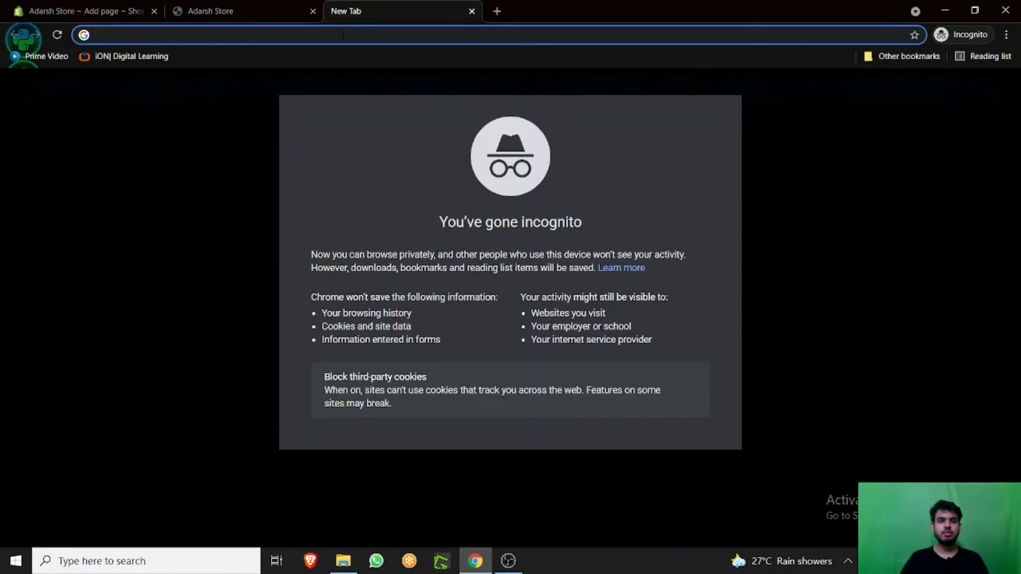
text(growpartner.in)
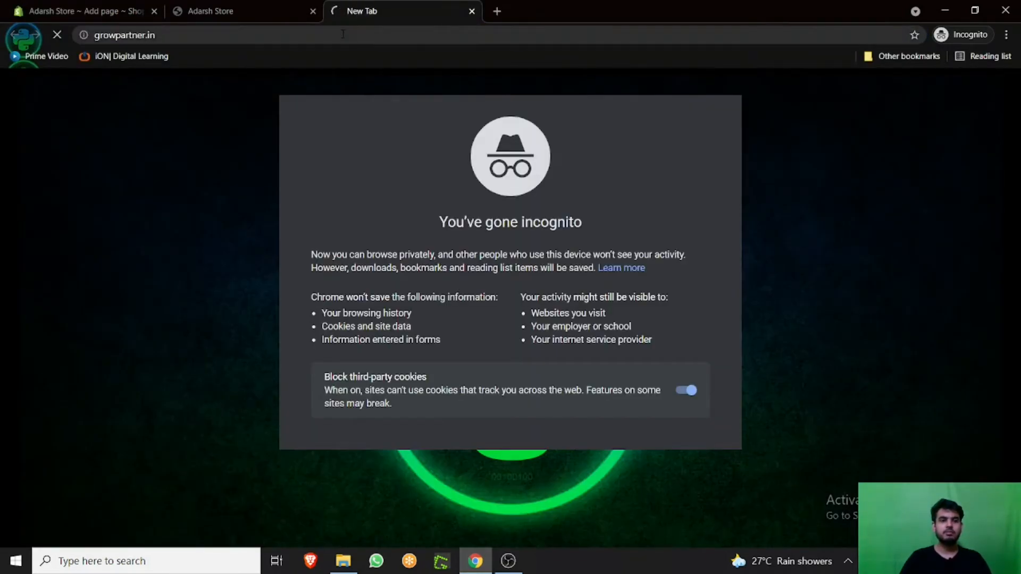
key(Return)
click(229, 8)
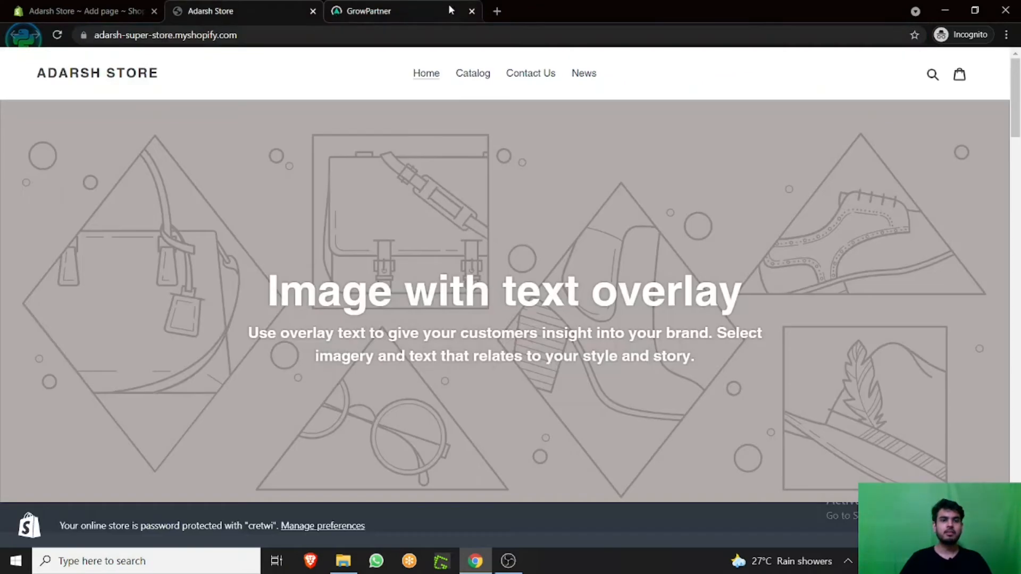
click(471, 11)
Open Google in a new browser tab and search for pastry
click(339, 11)
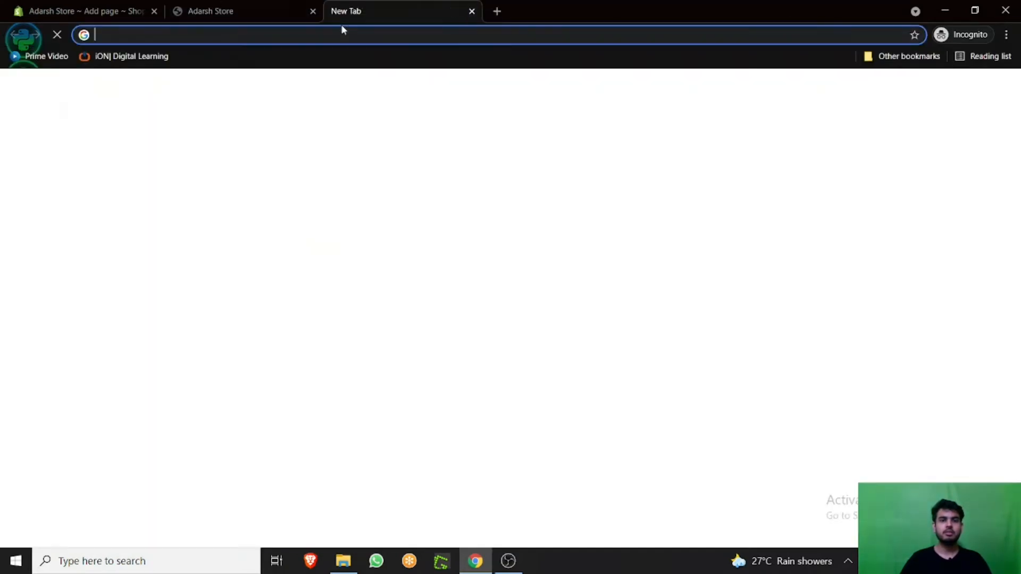
text(GOOG)
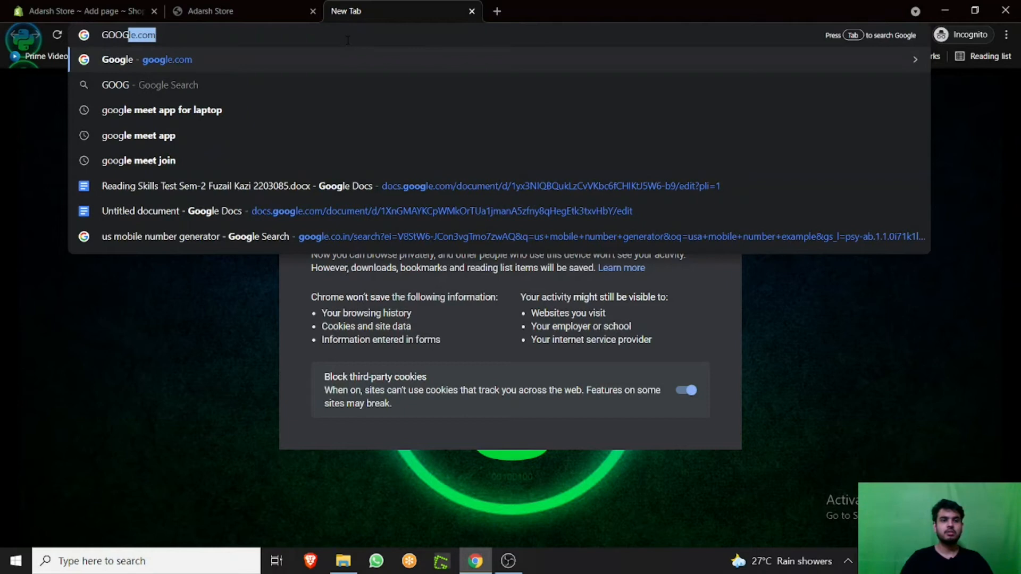
key(Return)
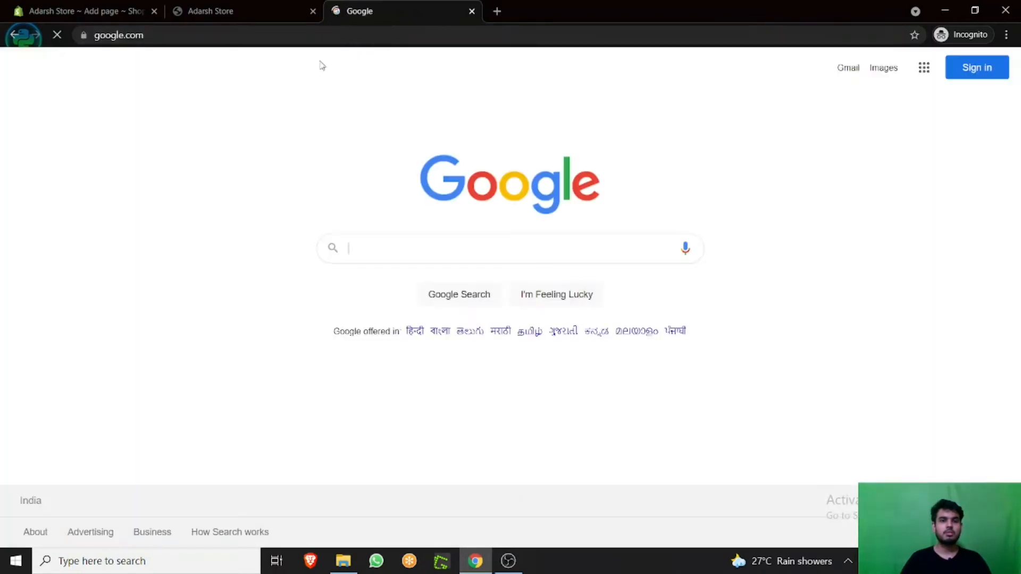
click(390, 247)
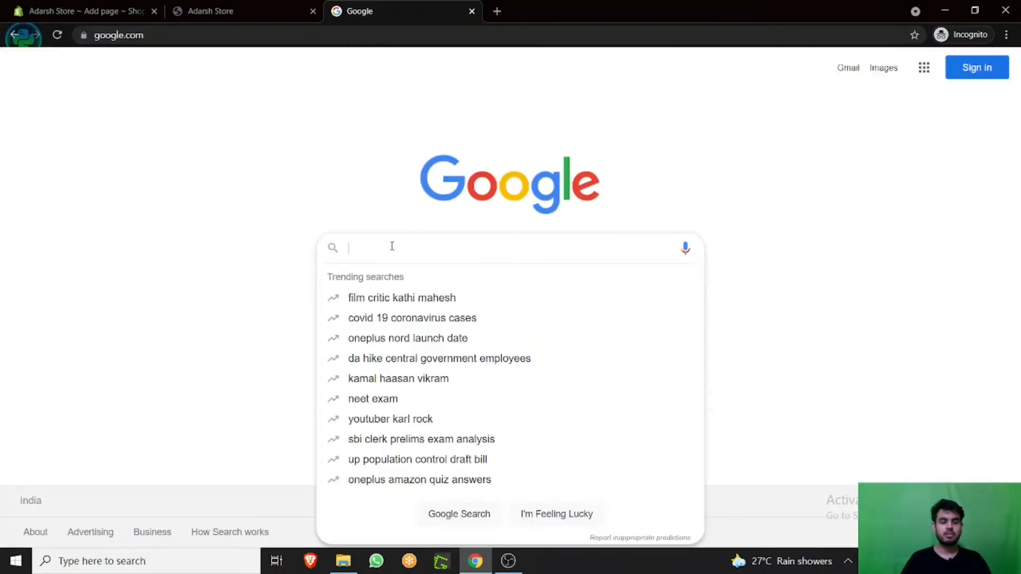
text(PAST)
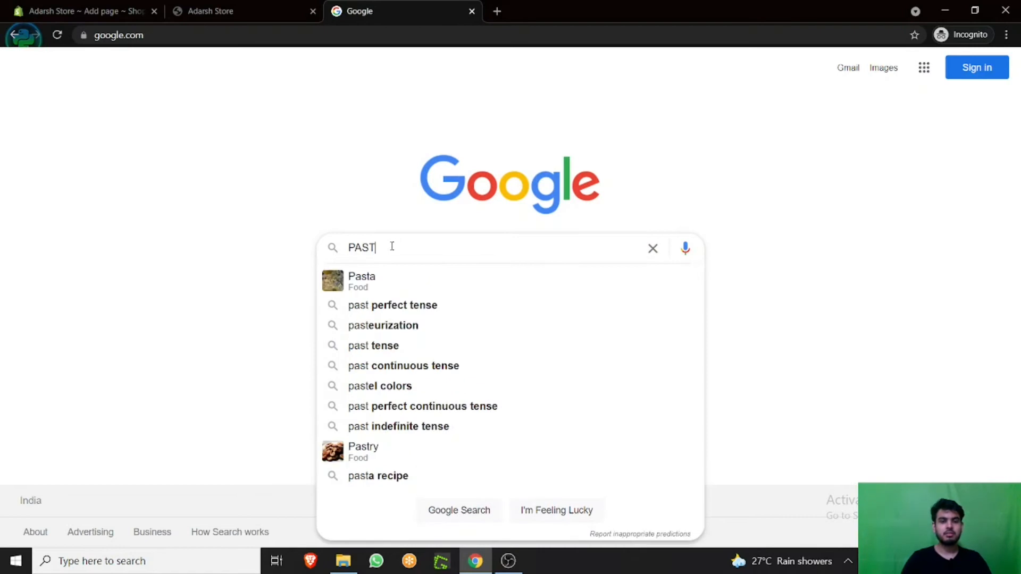
text(R)
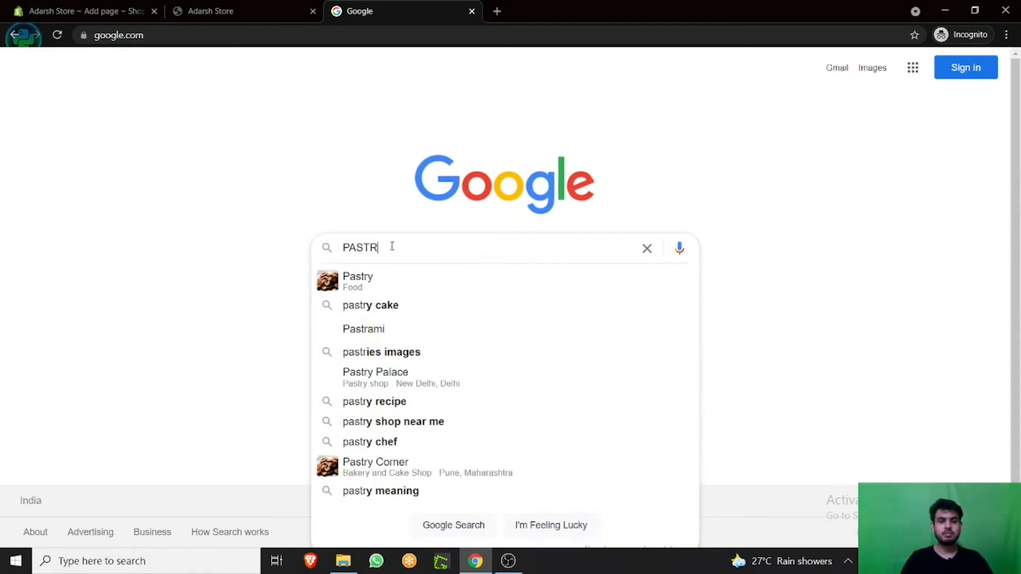
key(Down)
key(Return)
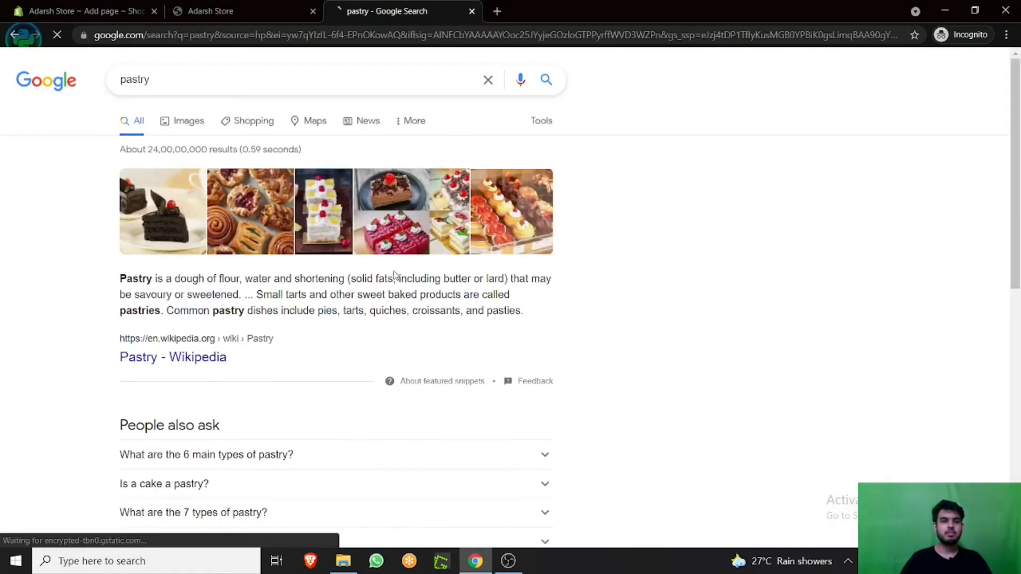
Open the source page of the chocolate truffle pastry result and show its main image in a separate browser tab
click(175, 213)
click(83, 258)
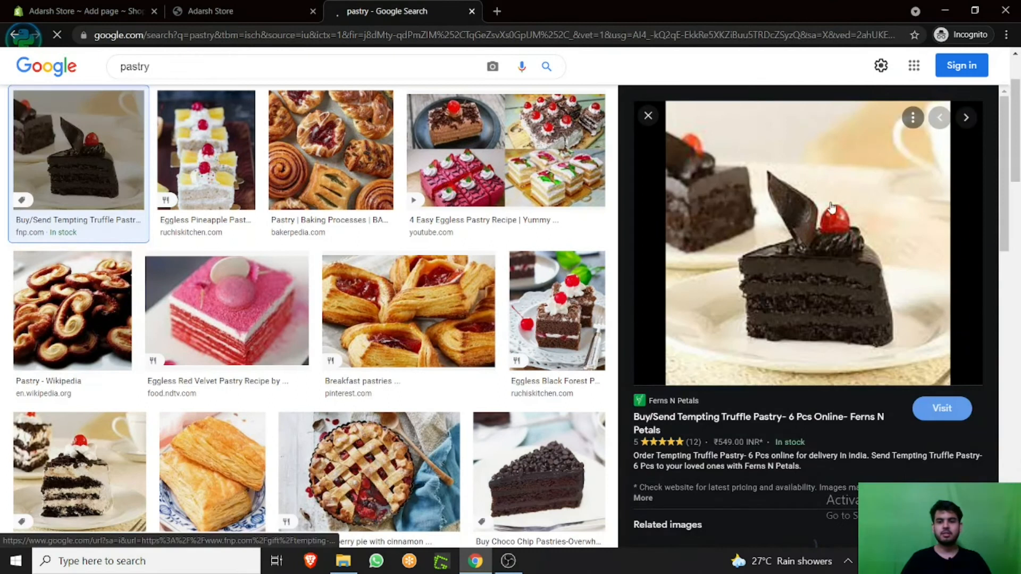
right_click(765, 250)
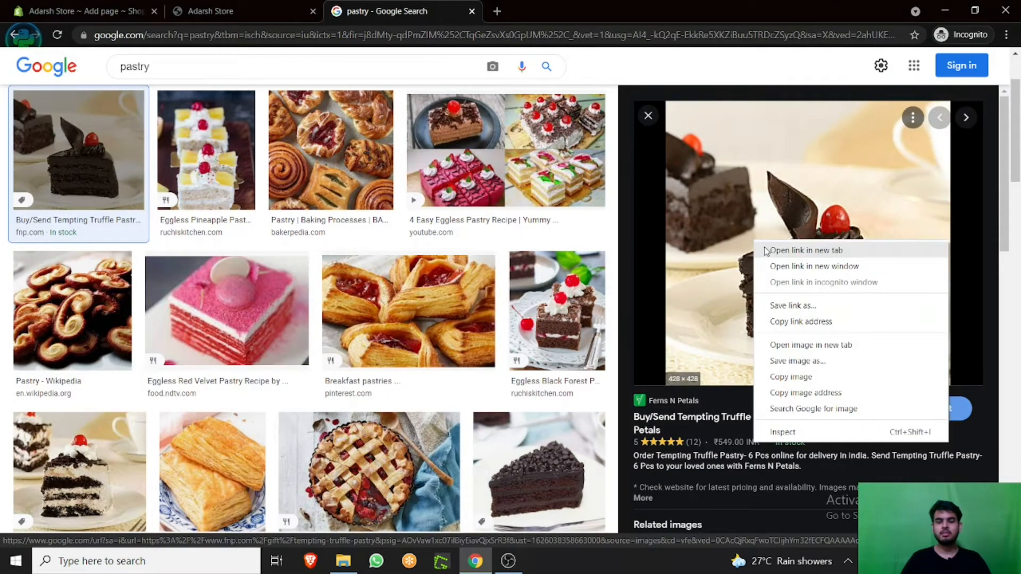
click(755, 223)
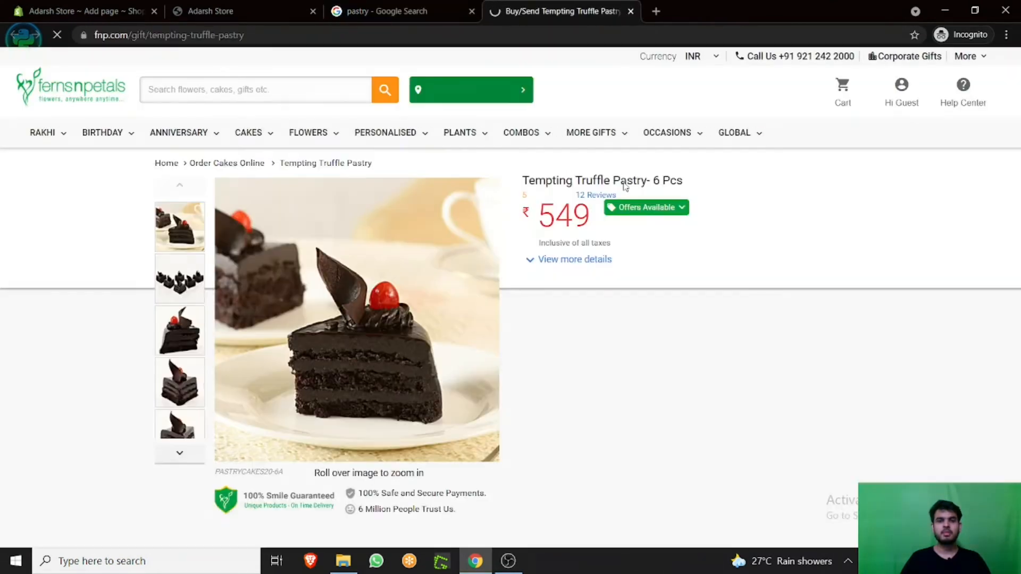
right_click(381, 234)
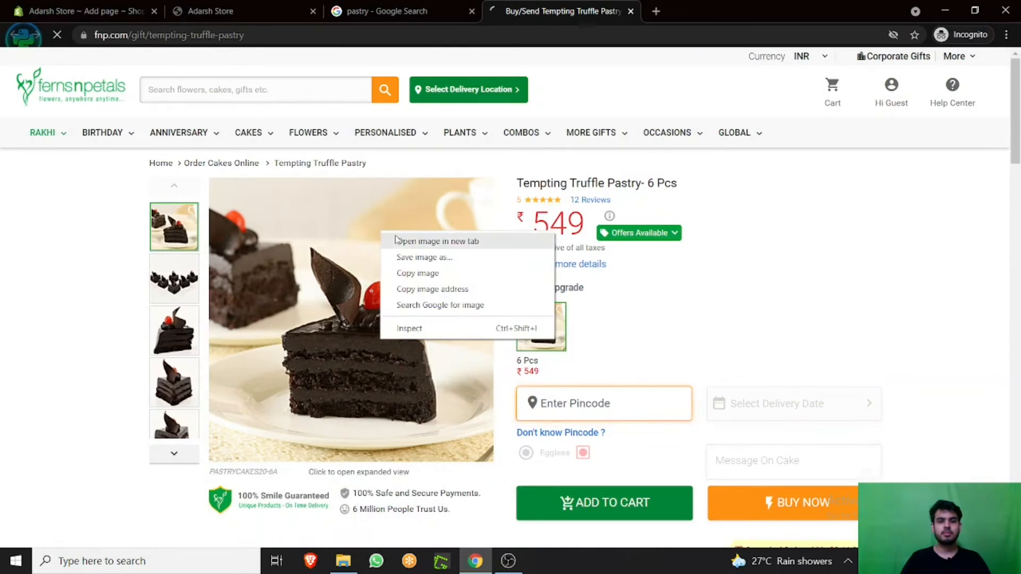
click(436, 241)
click(694, 6)
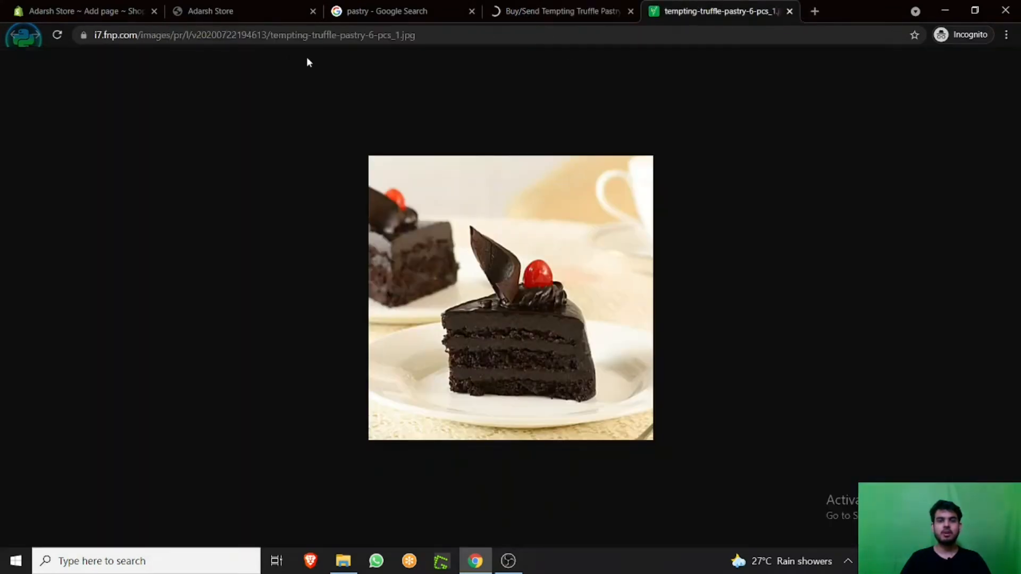
Copy the web address of the tempting-truffle-pastry-6-pcs_1.jpg image
click(282, 36)
key(ctrl+c)
right_click(281, 35)
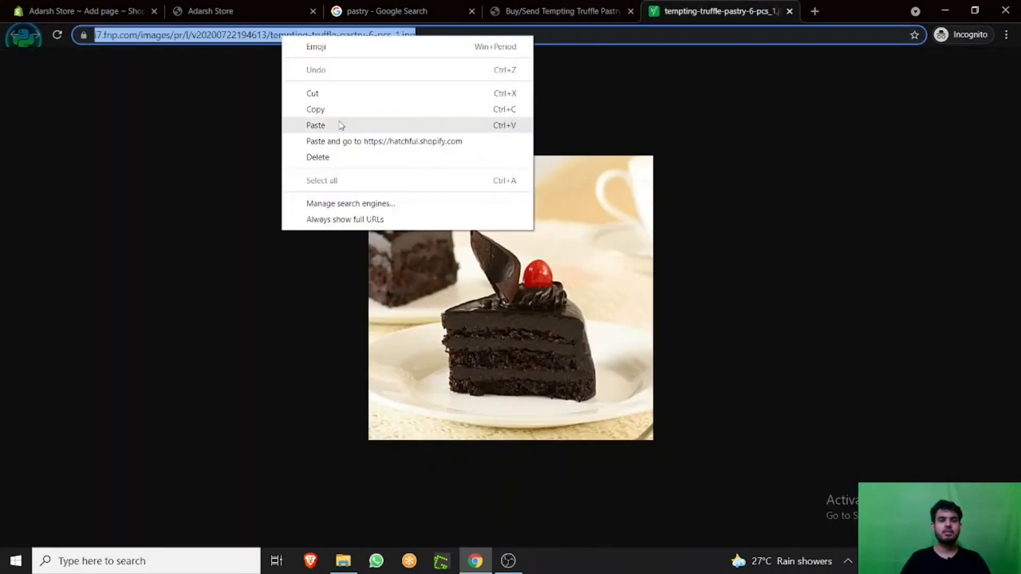
click(319, 106)
Return to the Shopify page editor and insert the pastry image using the copied URL
click(85, 10)
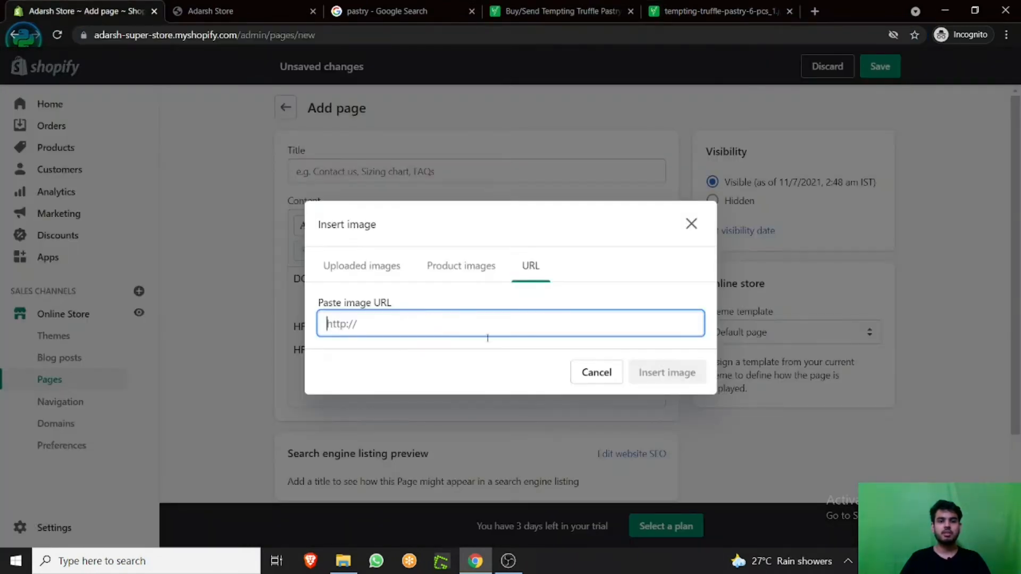
right_click(429, 320)
click(480, 424)
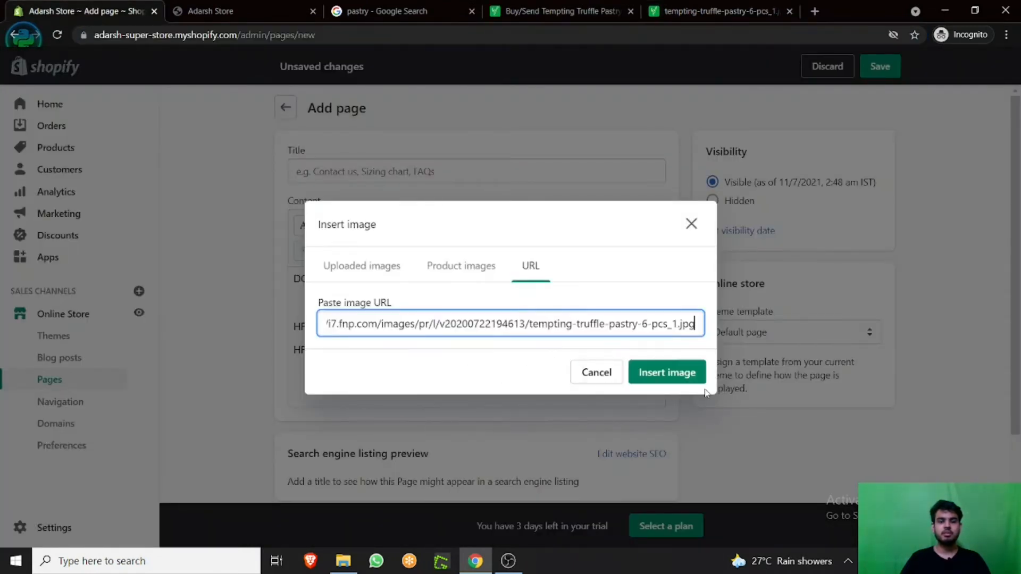
click(688, 373)
Insert a table below the pastry image in the content and enter 1 in its cell
scroll(555, 348, down, 2)
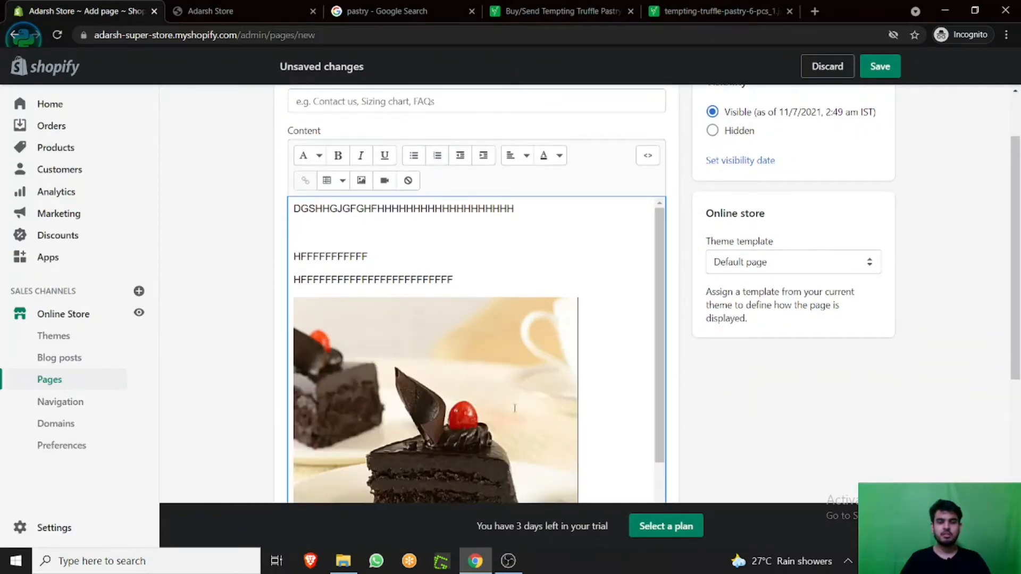
scroll(660, 411, down, 2)
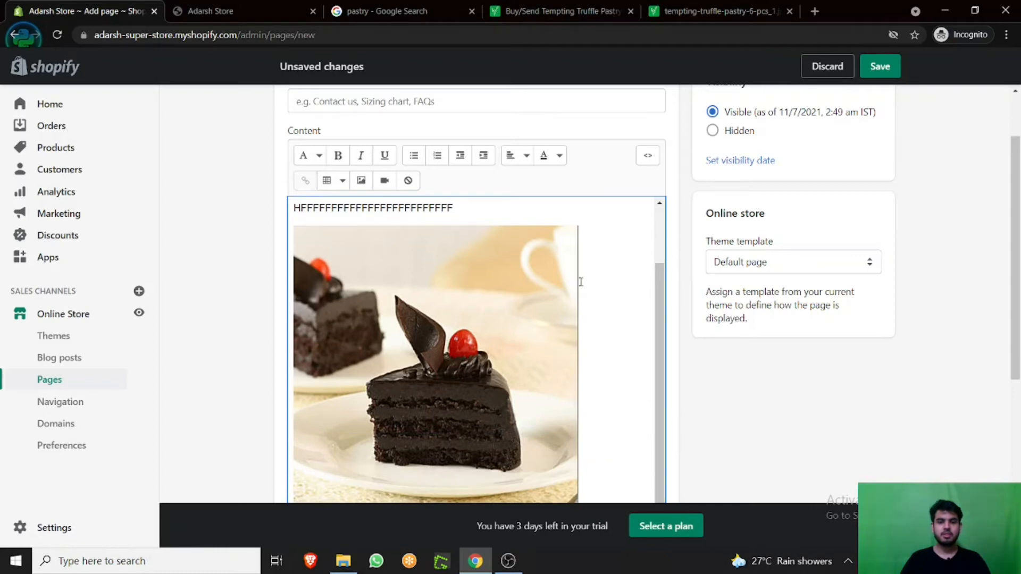
scroll(599, 407, down, 1)
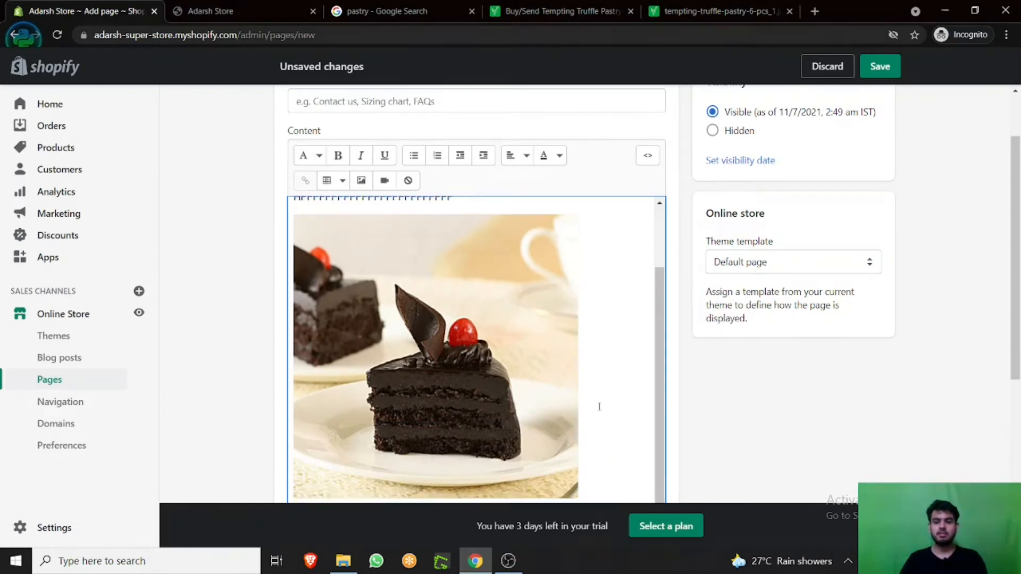
scroll(599, 407, down, 3)
click(347, 458)
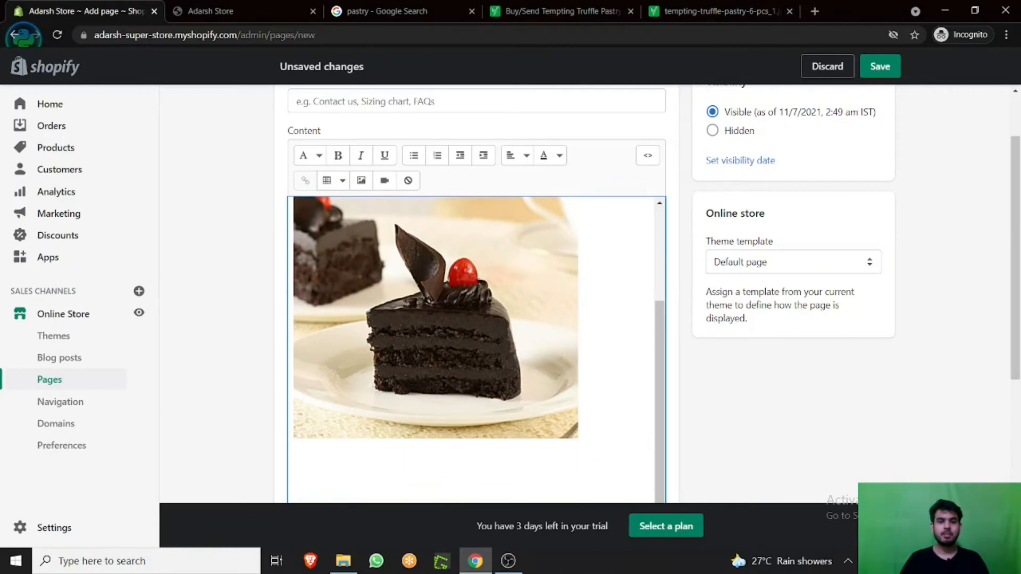
click(339, 185)
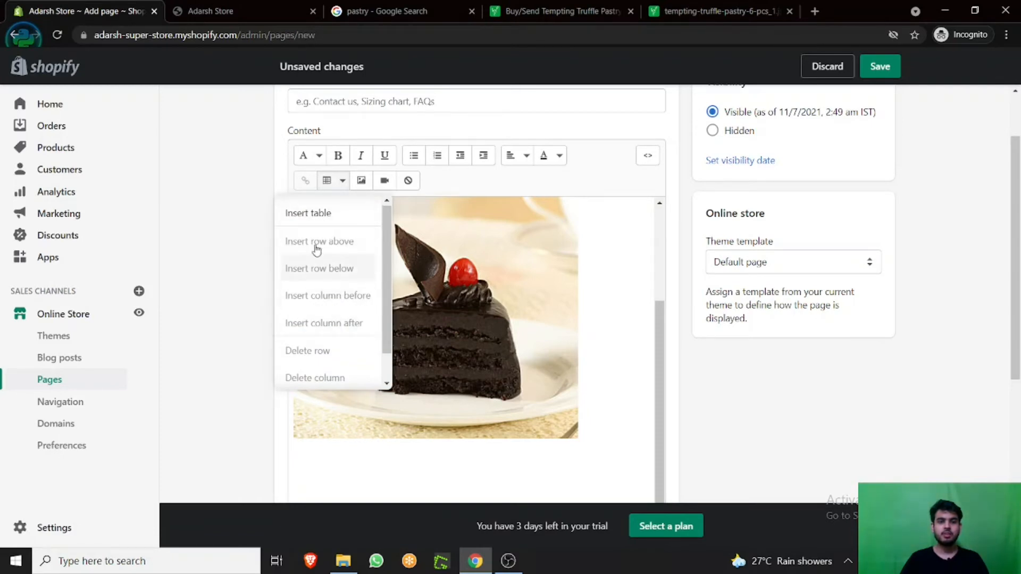
click(317, 218)
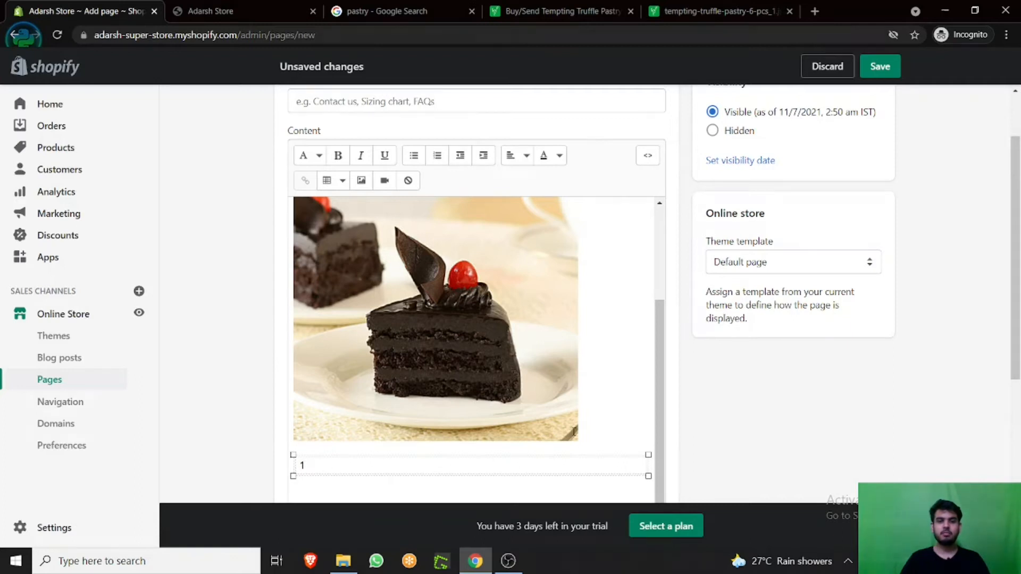
Insert a column after the cell containing 1 in the table and enter SFFFFFF in the new cell
click(343, 181)
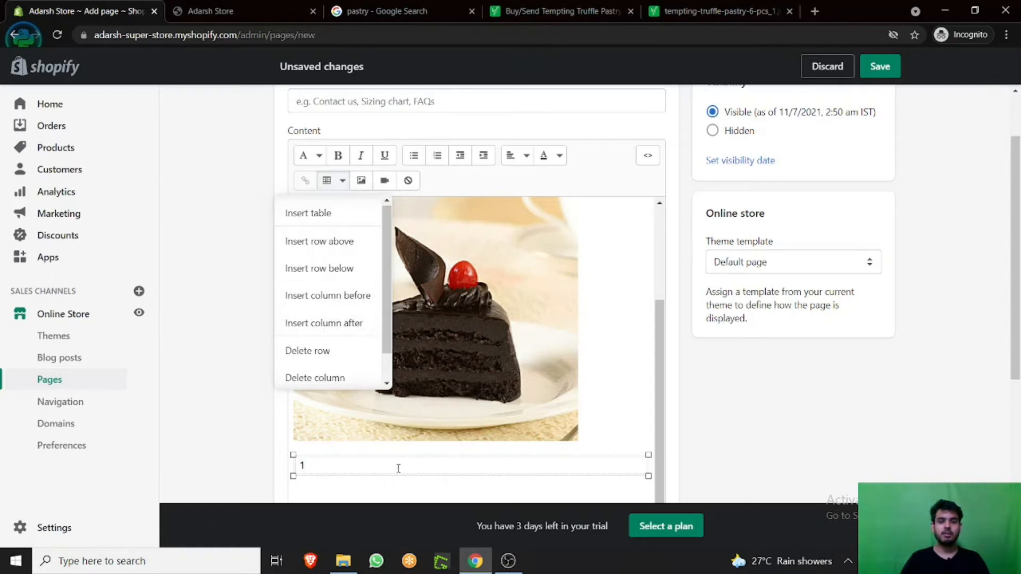
click(329, 323)
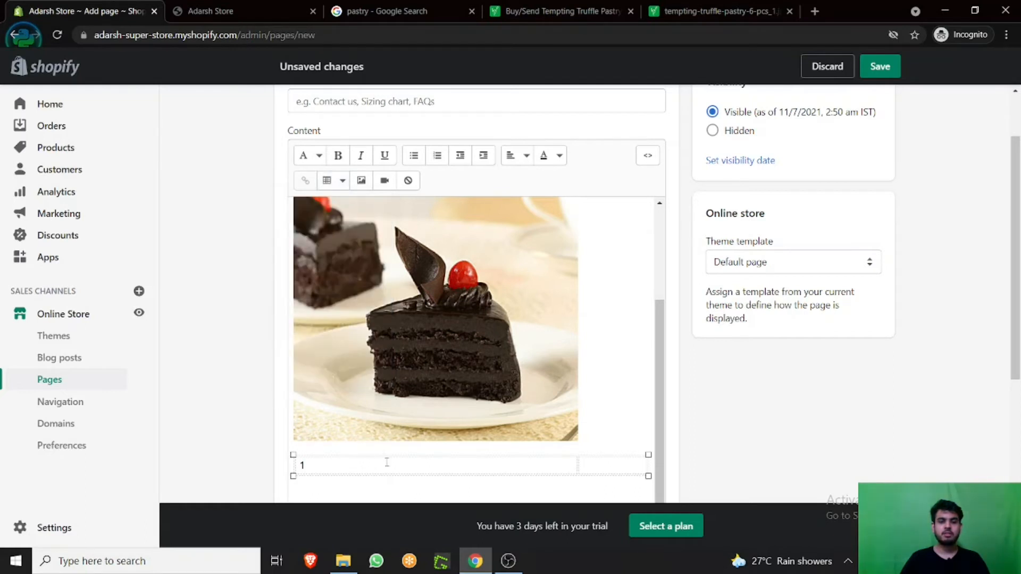
click(587, 466)
text(SFFFFFF)
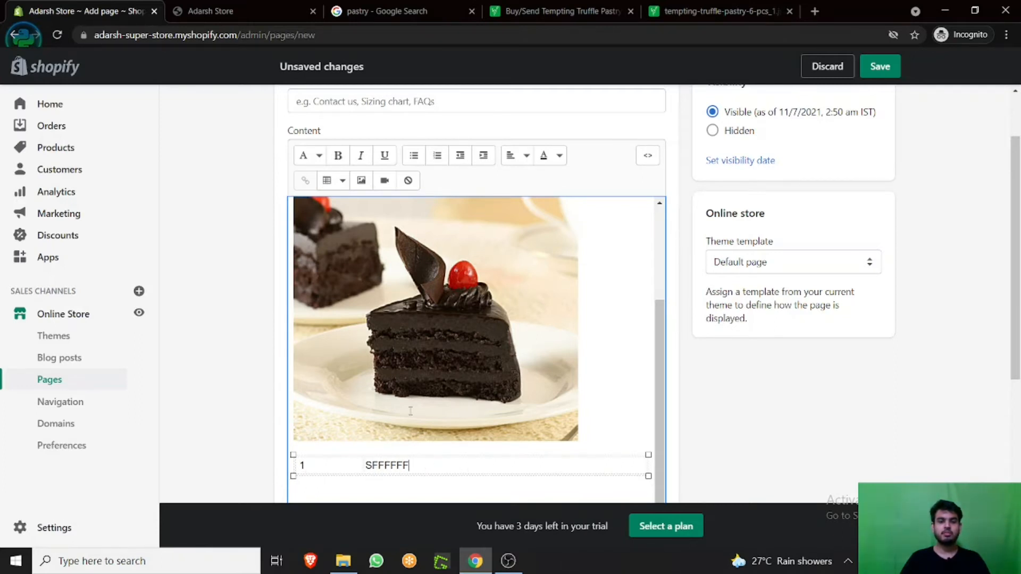
Insert an empty column before the SFFFFFF column in the table
click(331, 180)
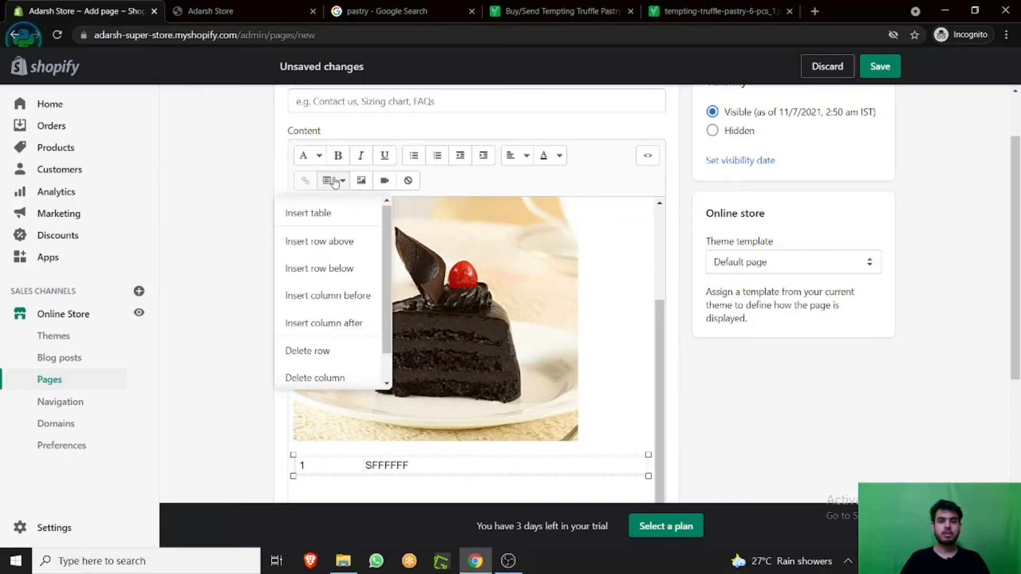
click(335, 296)
click(368, 465)
Insert one row below and one row above the table row containing 1 and SFFFFFF
scroll(561, 468, down, 1)
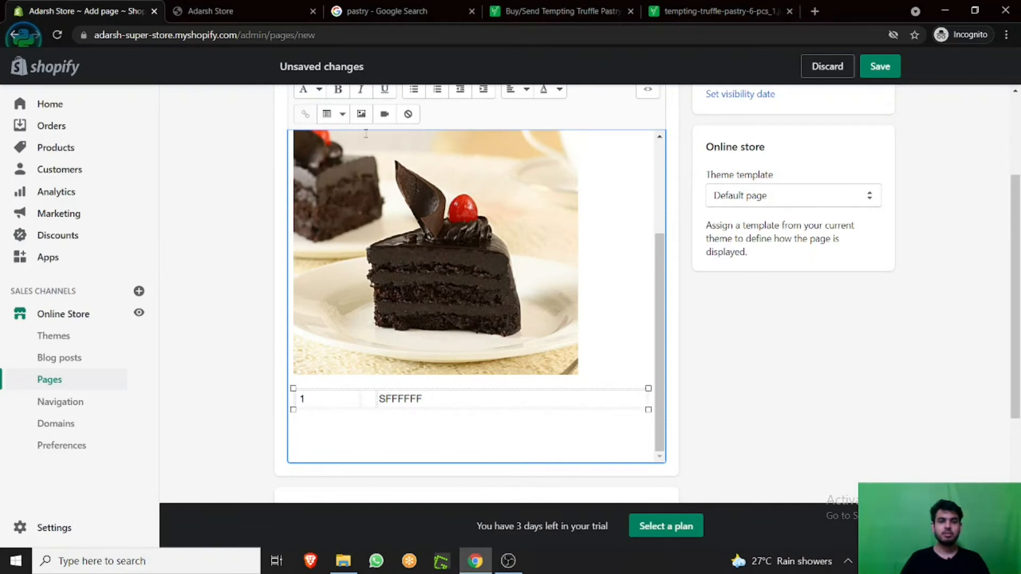
click(342, 115)
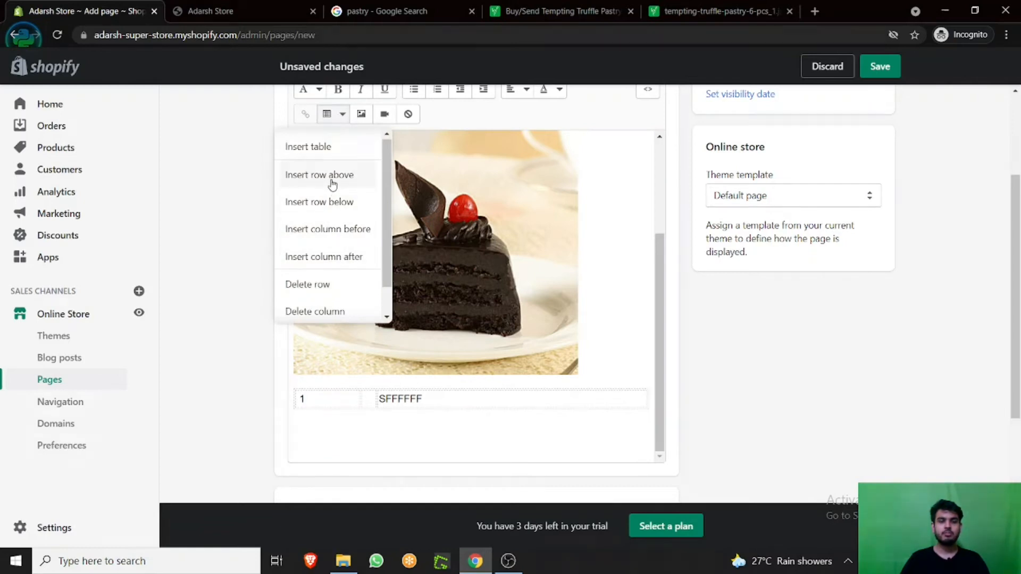
click(332, 212)
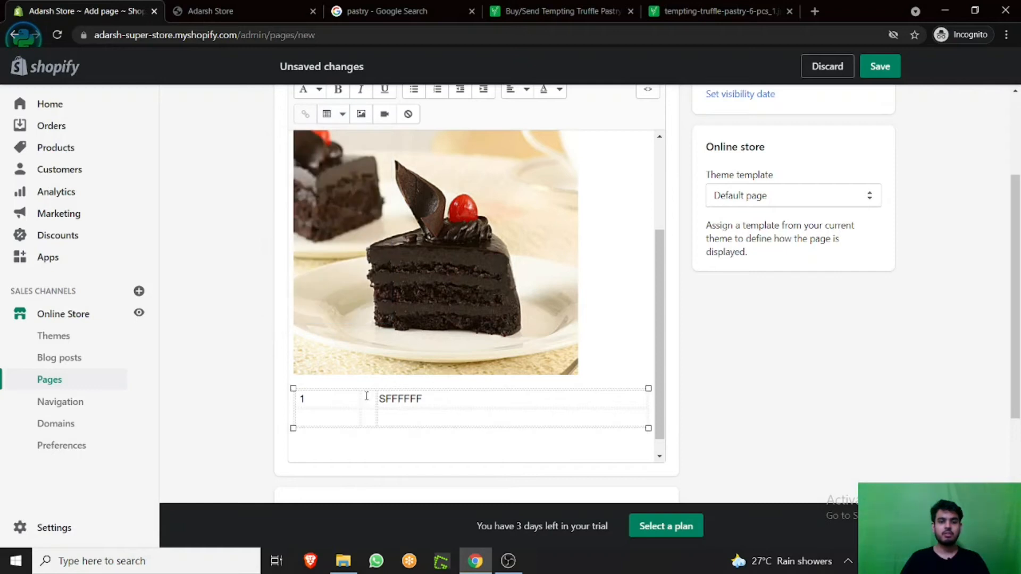
click(343, 114)
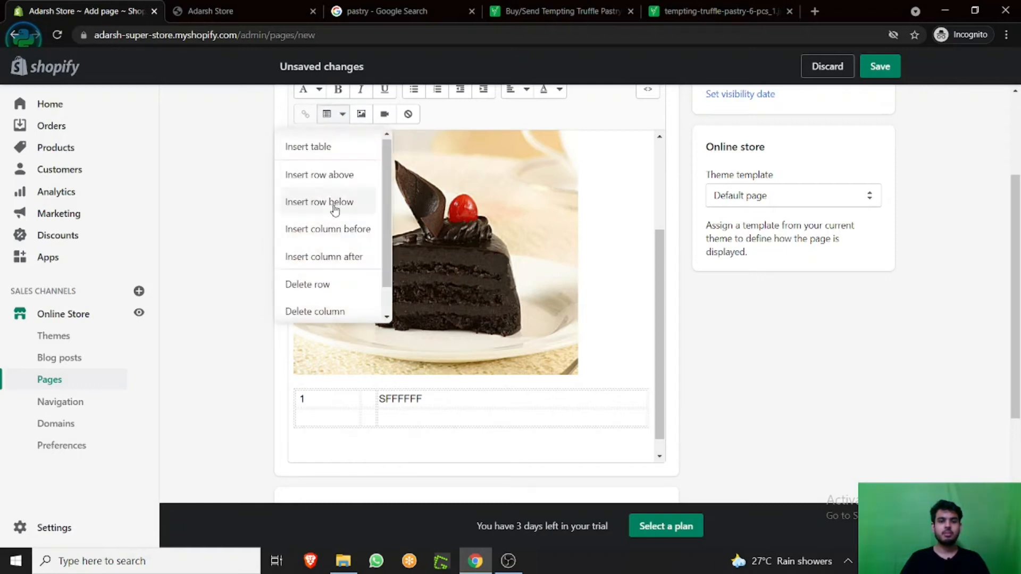
click(335, 174)
Delete the table row containing 1 and SFFFFFF, and the bottom row after entering EF in its middle cell
click(332, 114)
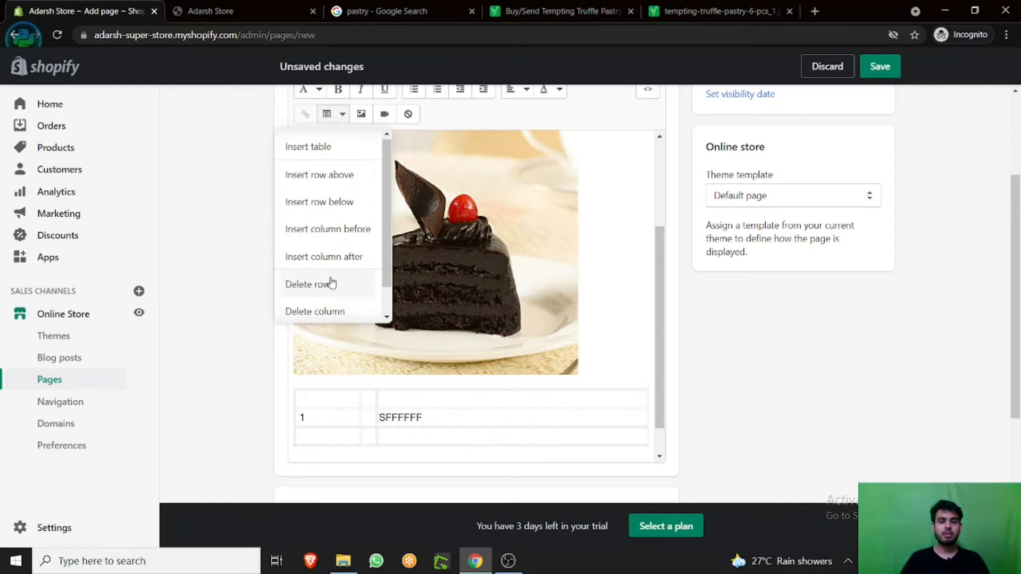
click(309, 285)
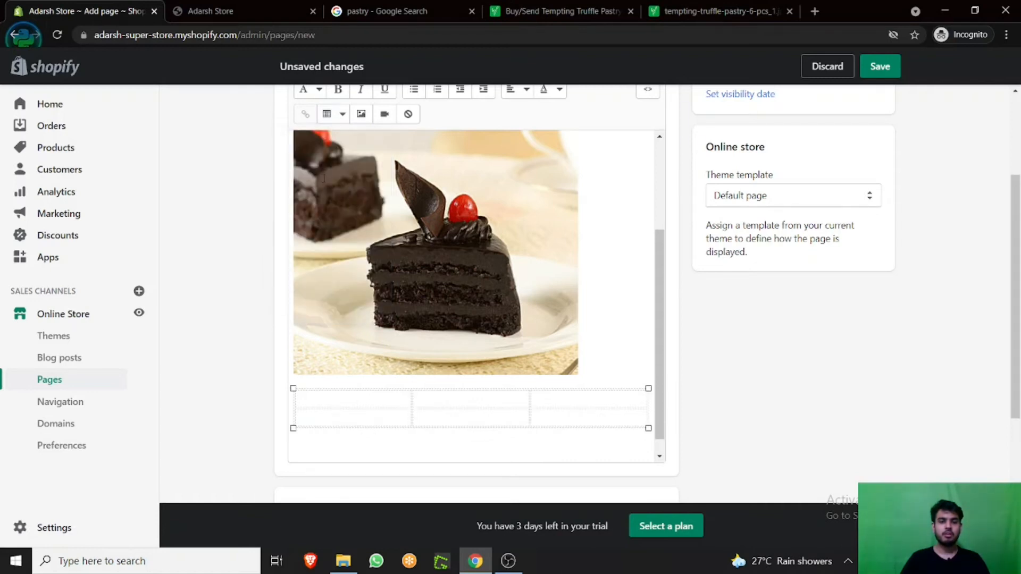
click(434, 421)
text(EF)
click(342, 114)
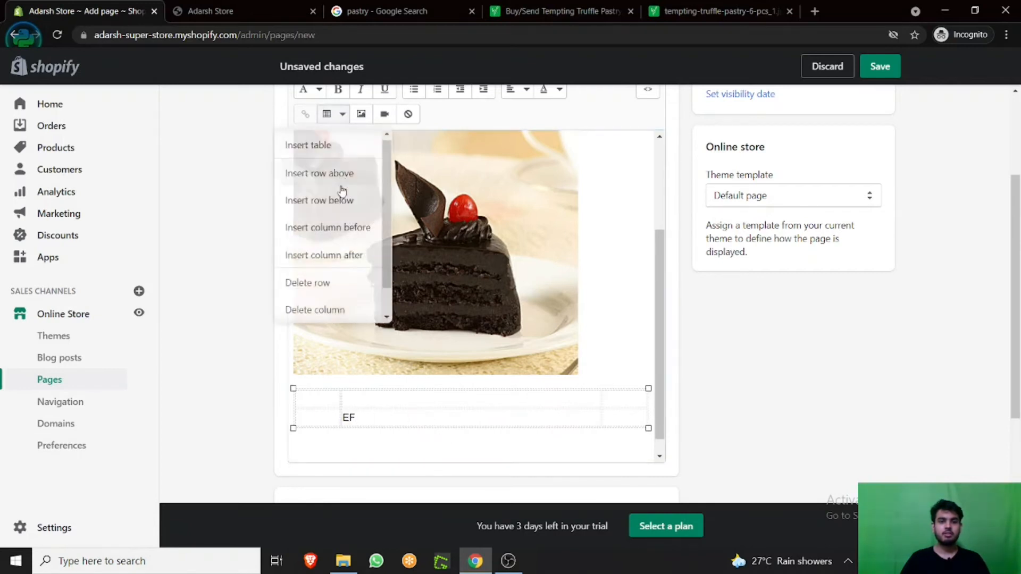
click(322, 284)
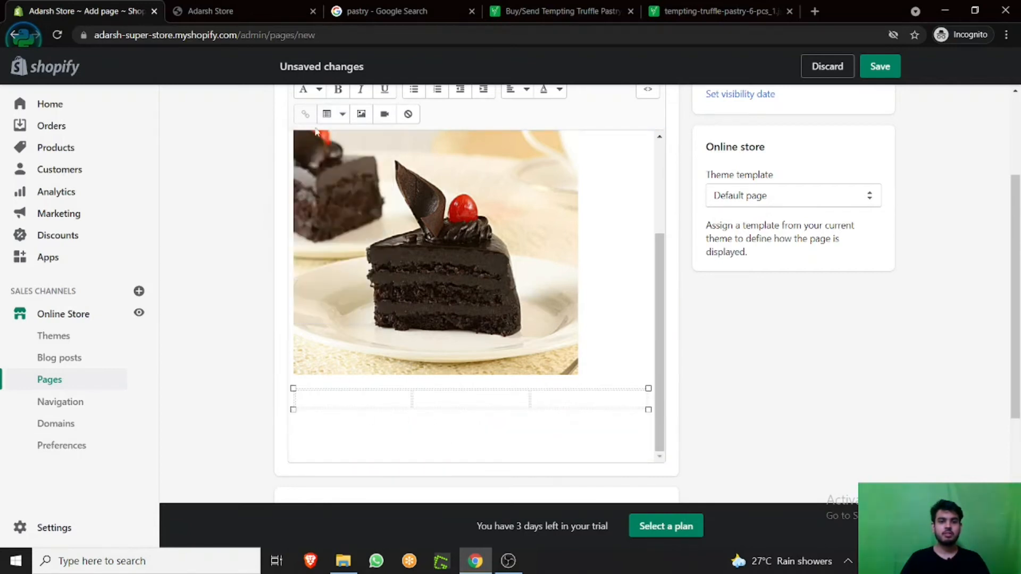
Delete the last column of the remaining one-row table
click(342, 114)
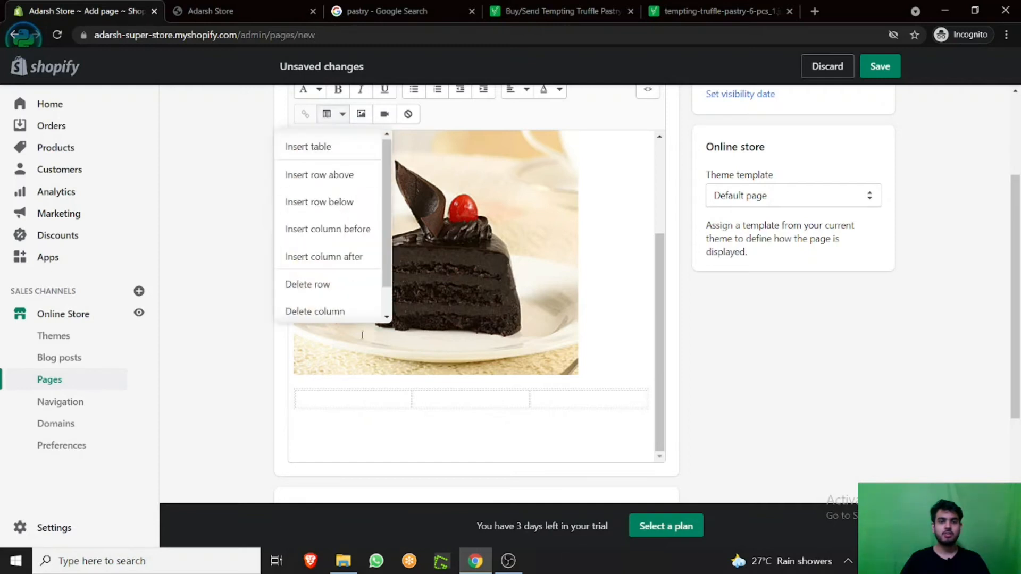
click(588, 402)
click(336, 114)
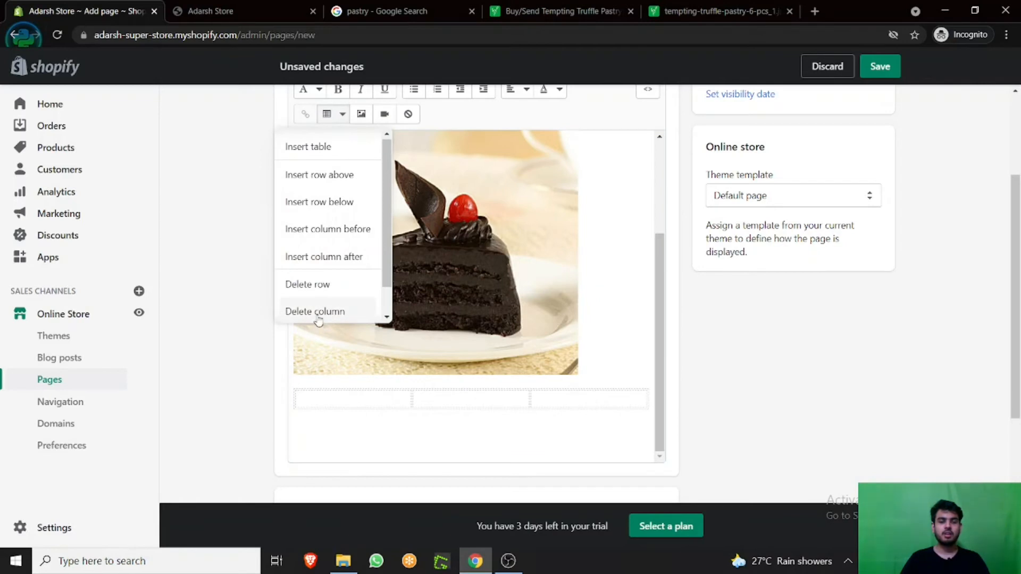
click(317, 319)
Delete the whole table below the pastry image
click(333, 114)
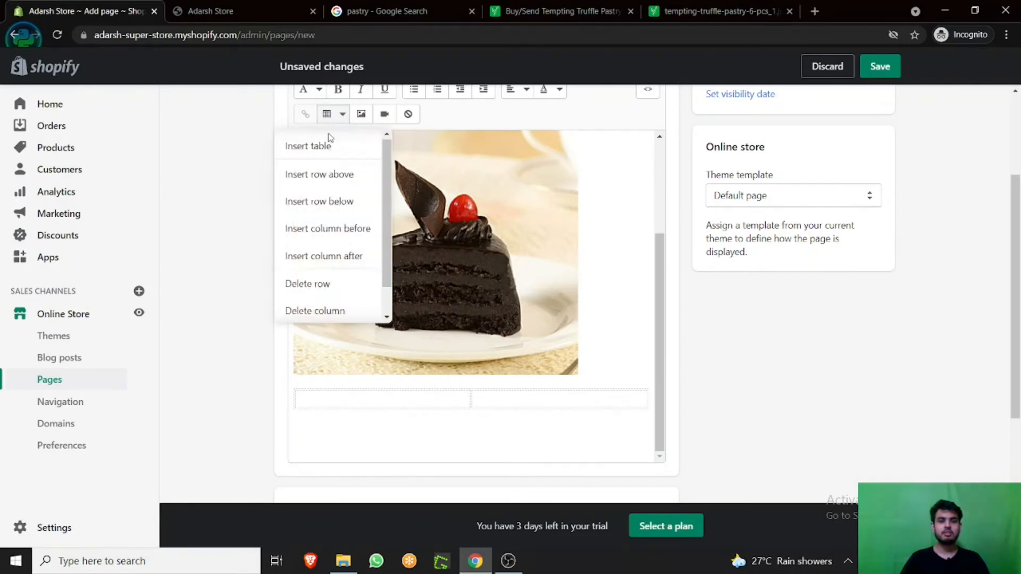
scroll(331, 220, down, 1)
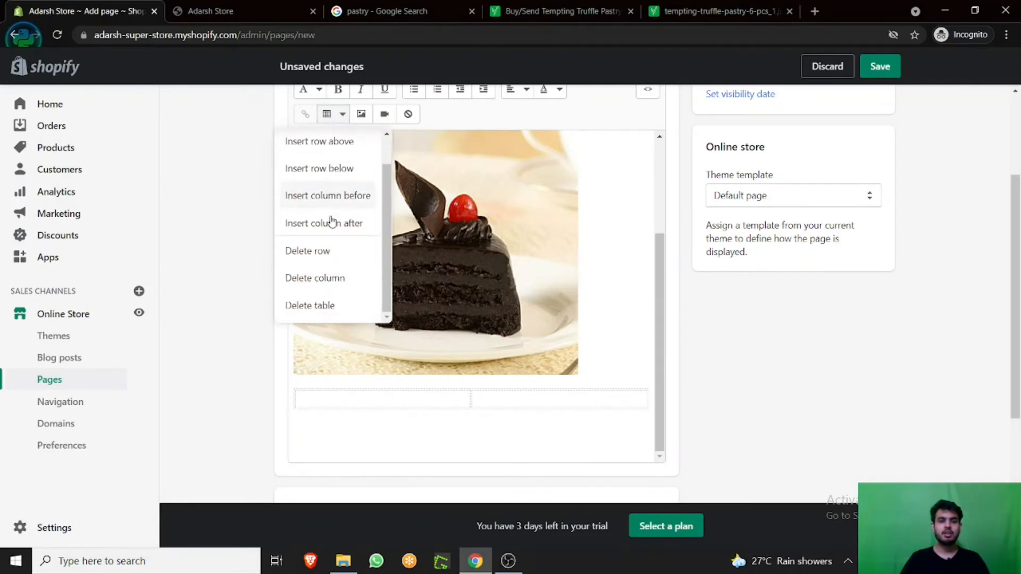
click(300, 317)
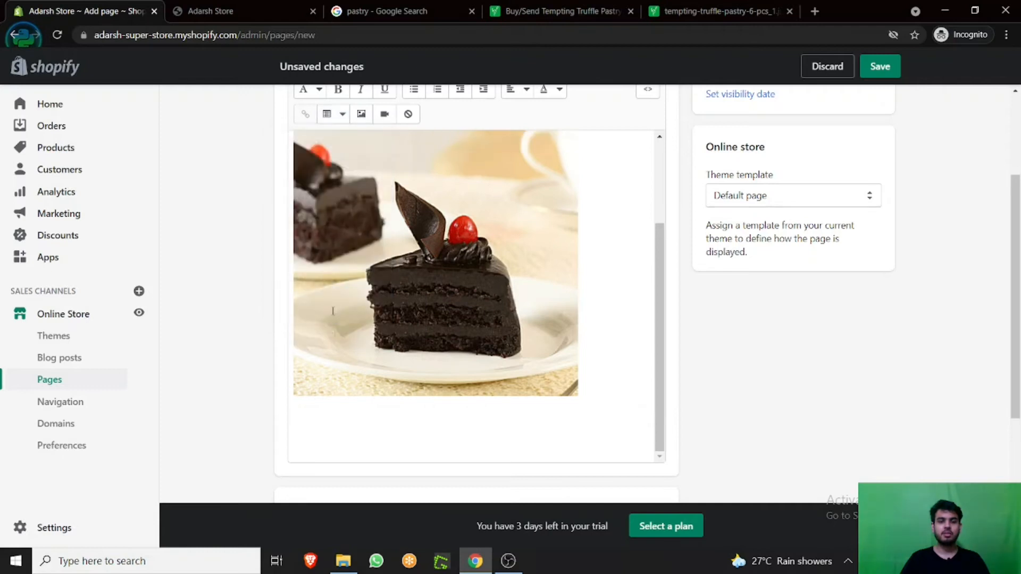
Examine the video insertion dialog of the content editor and close it without inserting a video
scroll(361, 313, up, 5)
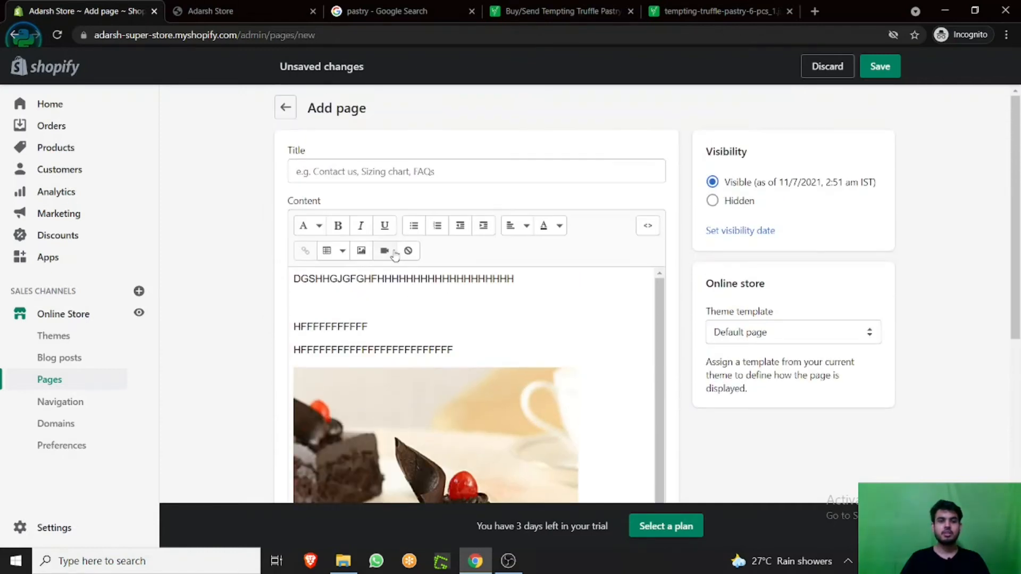
scroll(361, 312, down, 3)
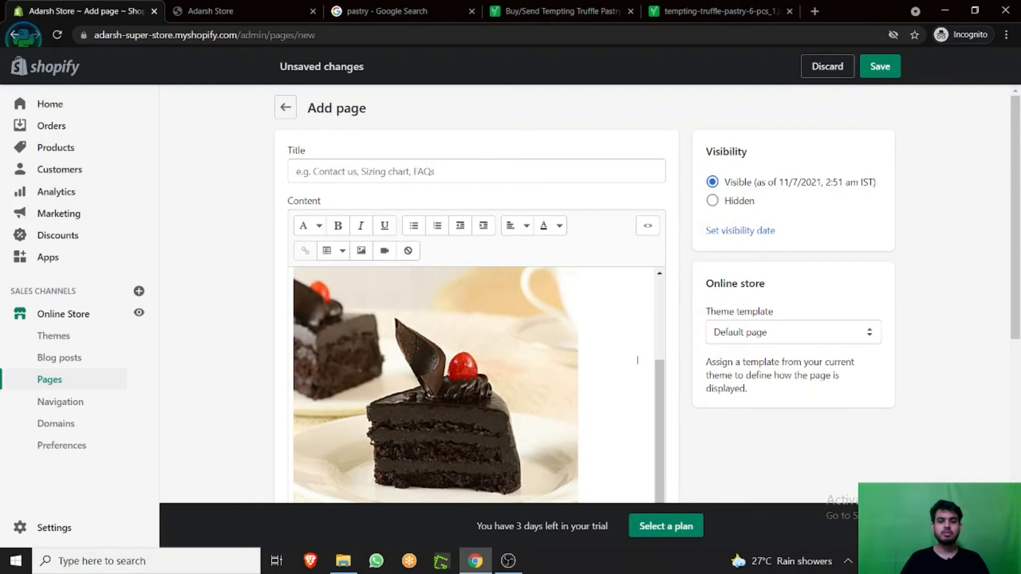
scroll(240, 325, down, 3)
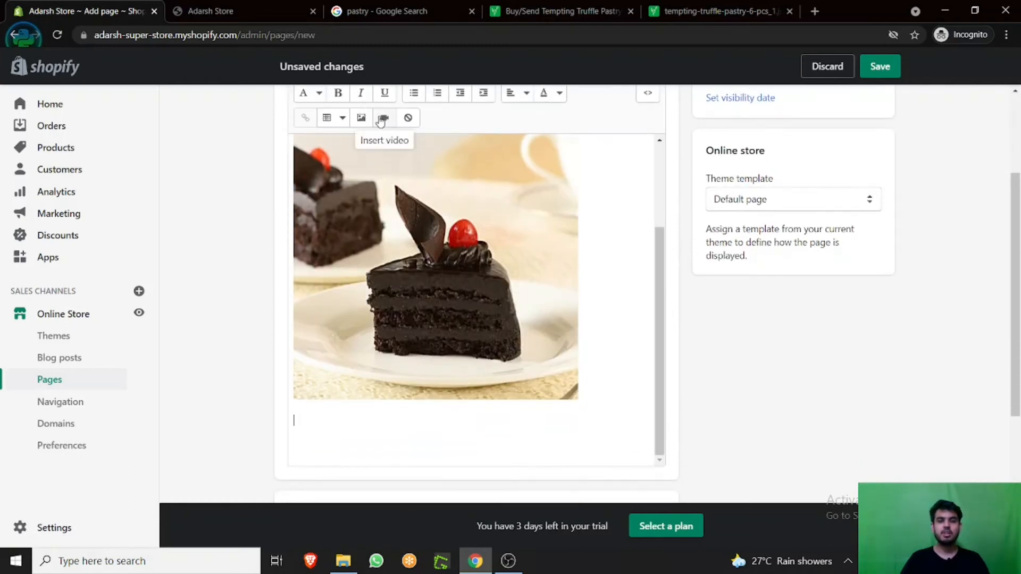
click(384, 118)
click(326, 271)
drag(336, 246, 534, 255)
click(660, 241)
click(691, 202)
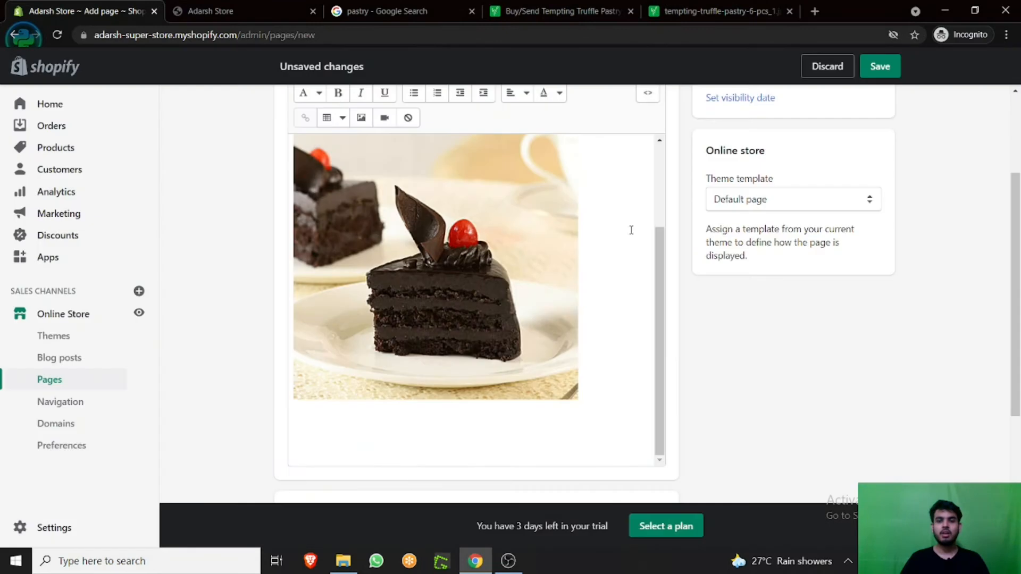
View the HTML source of the page content and return to the visual editor
scroll(536, 243, up, 2)
scroll(239, 210, up, 1)
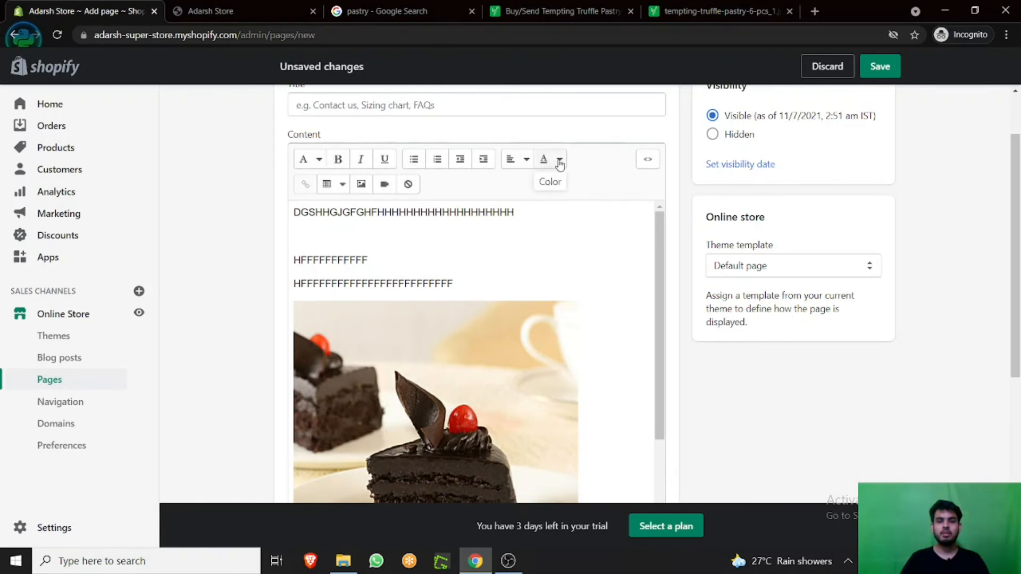
click(647, 161)
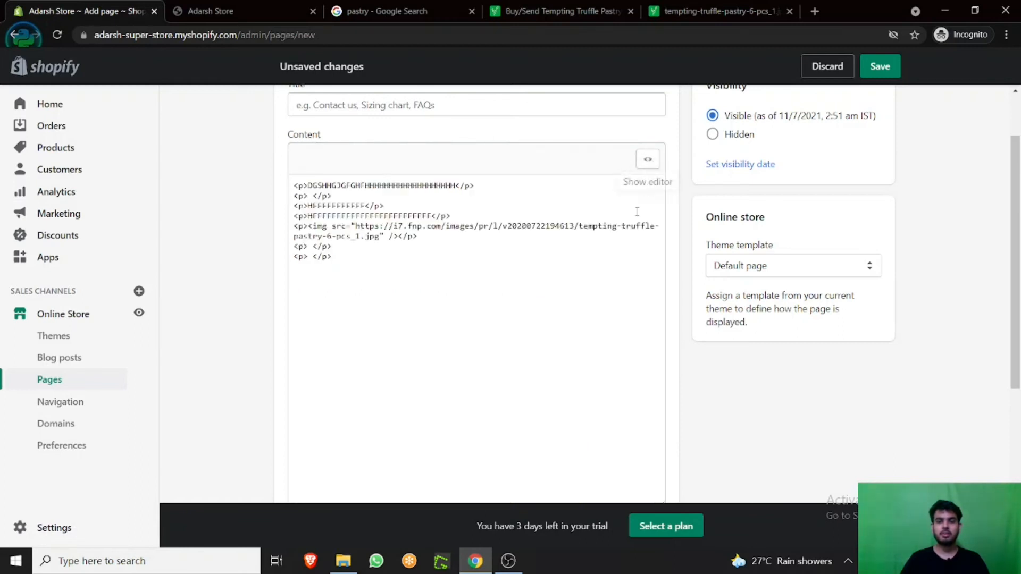
click(645, 163)
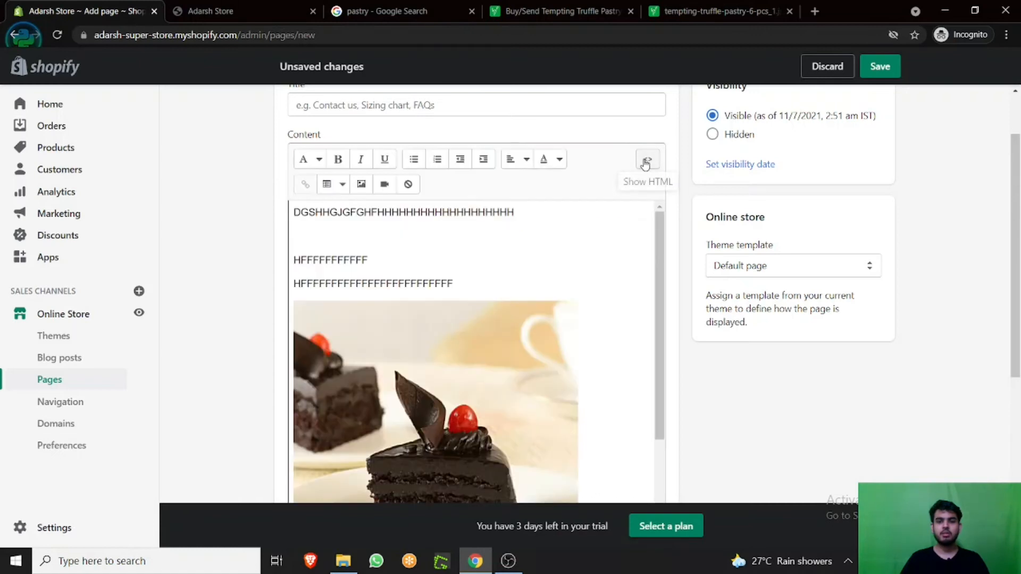
Switch the page visibility to Hidden and back to Visible
scroll(646, 162, up, 2)
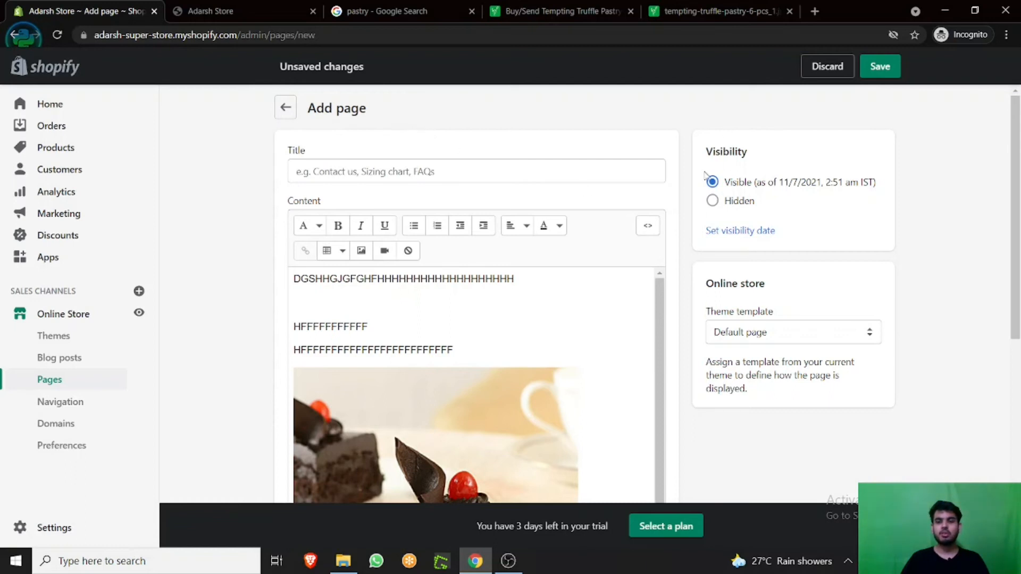
click(712, 202)
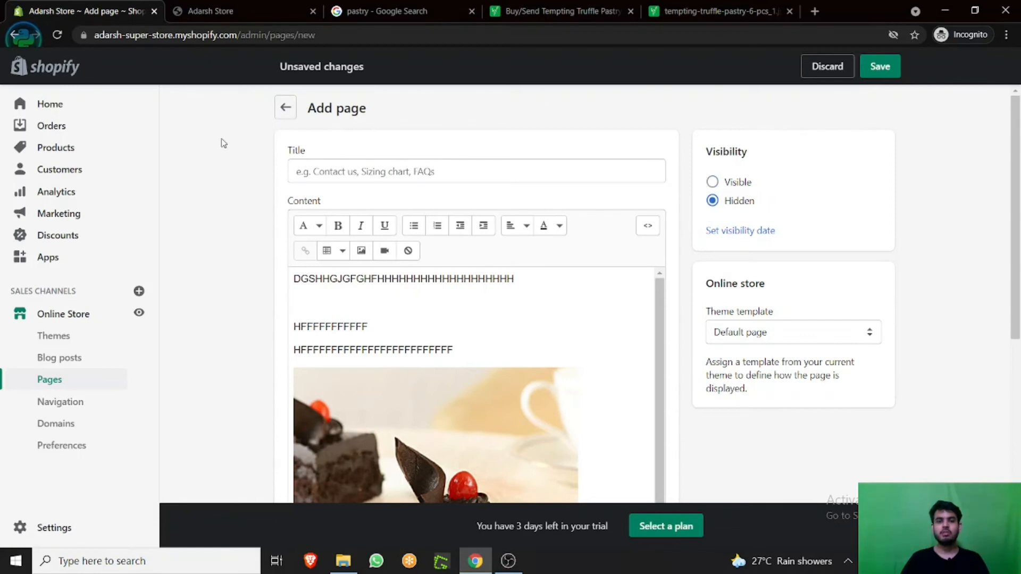
click(713, 182)
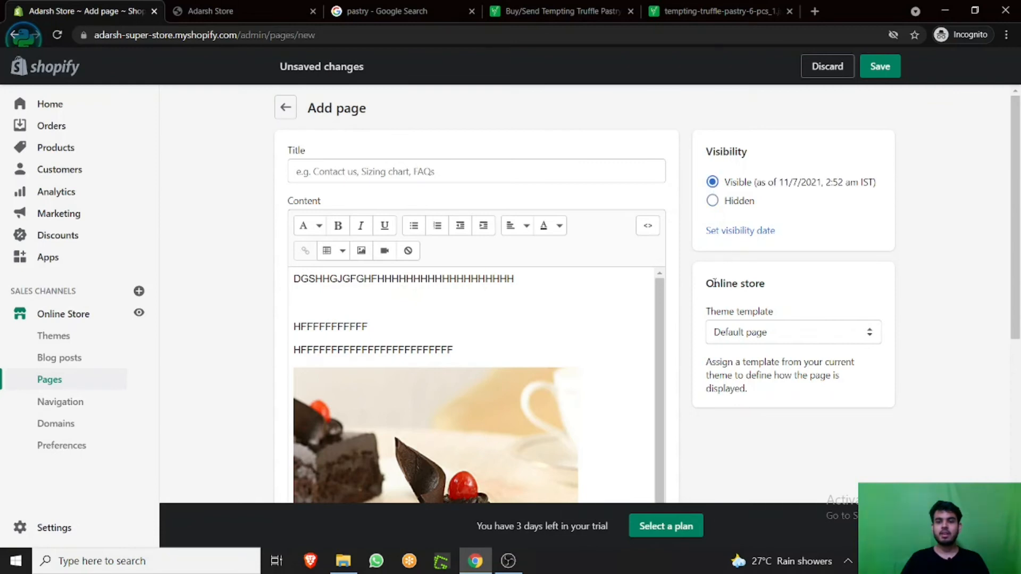
Schedule the page's visibility date for 14/7/2021 at 1:30 am
click(772, 232)
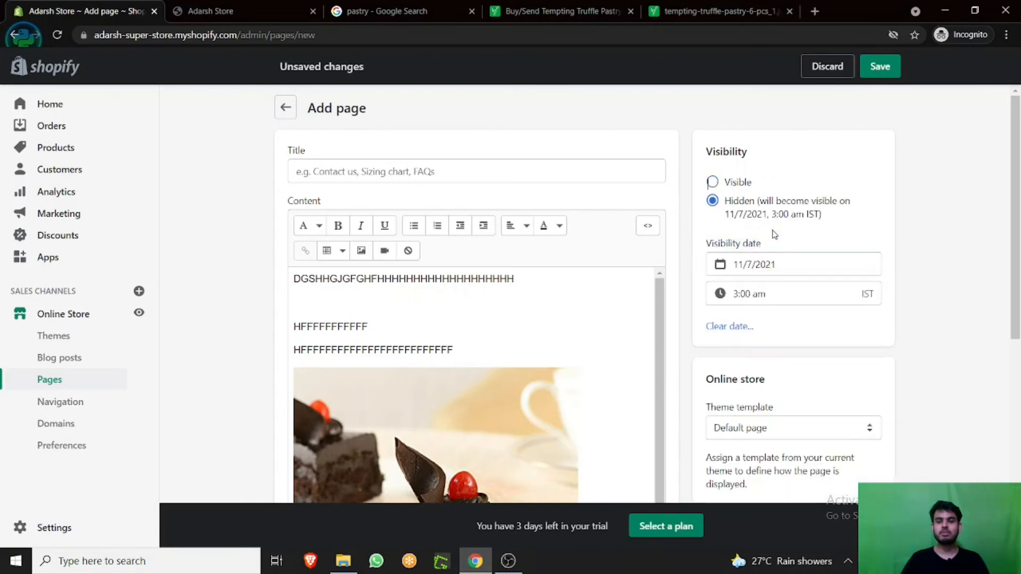
scroll(772, 245, down, 1)
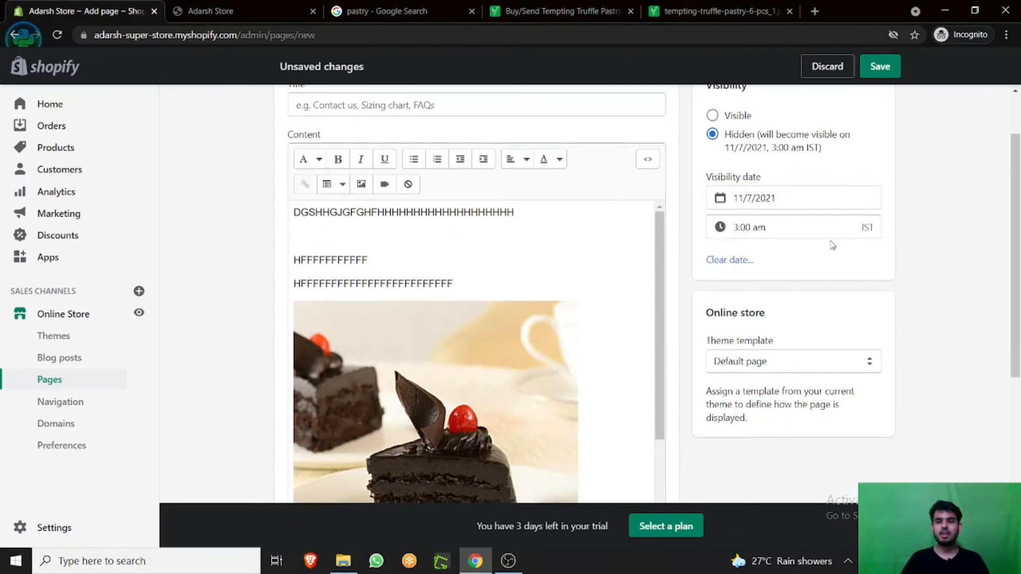
click(790, 200)
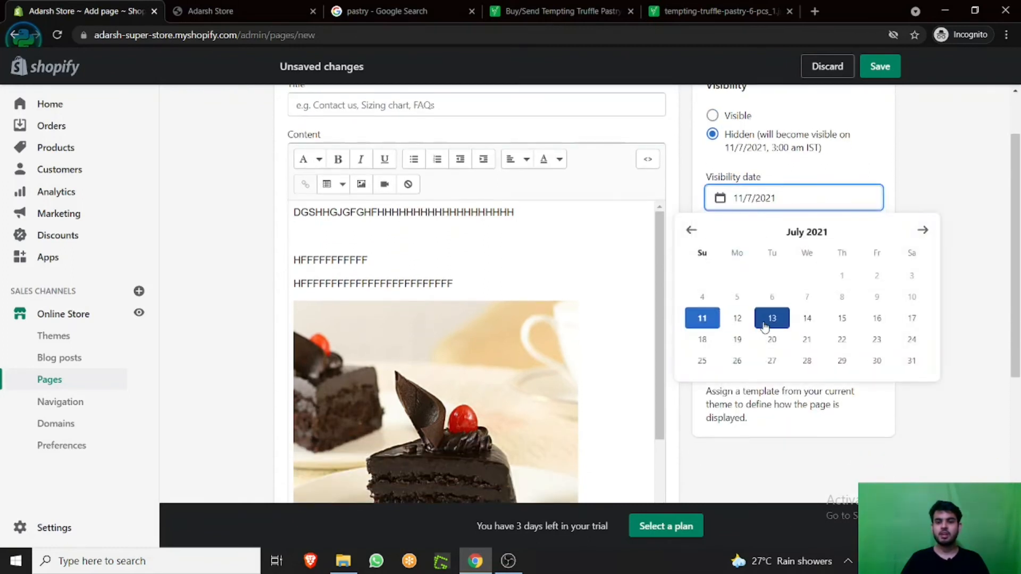
click(807, 319)
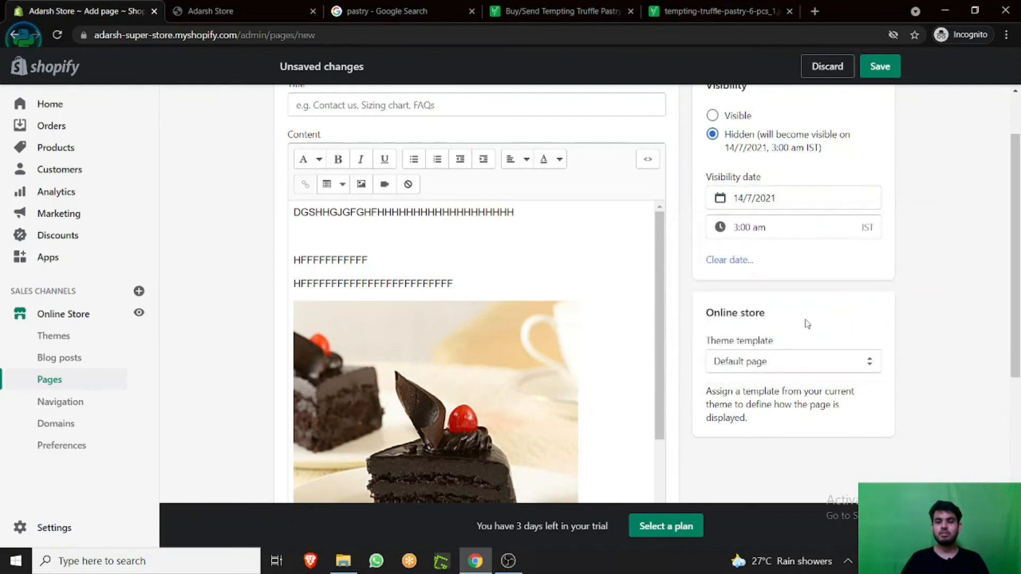
click(797, 228)
click(784, 341)
scroll(770, 286, up, 2)
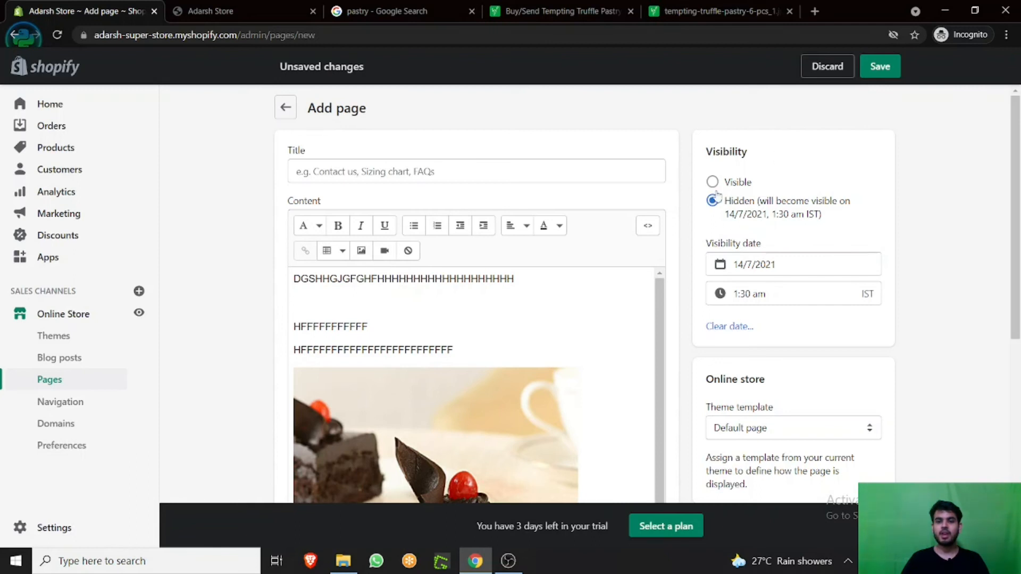
Enter DGD as the page title and check the search engine listing preview
scroll(927, 260, down, 5)
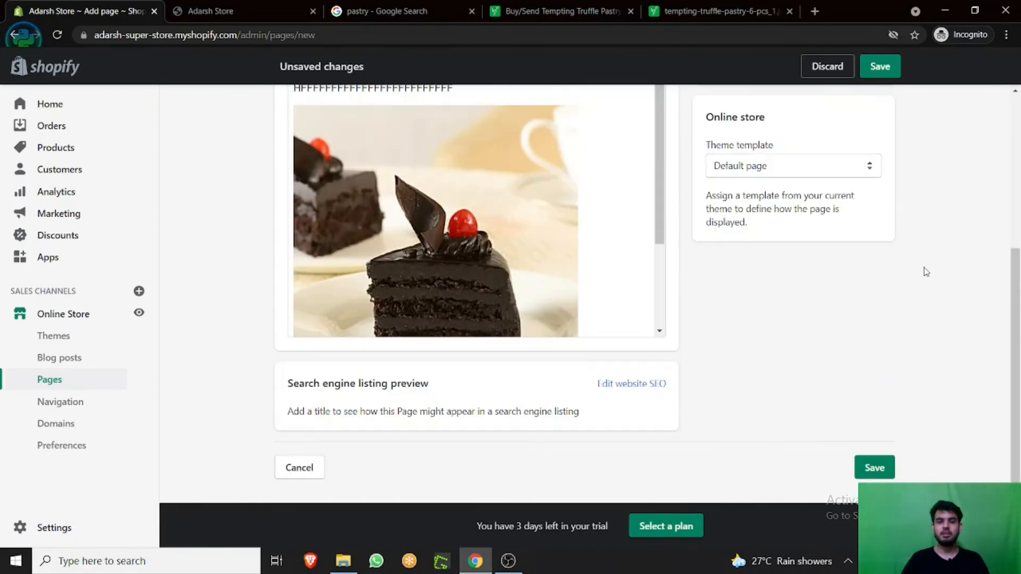
scroll(659, 253, up, 5)
click(470, 171)
text(DGD)
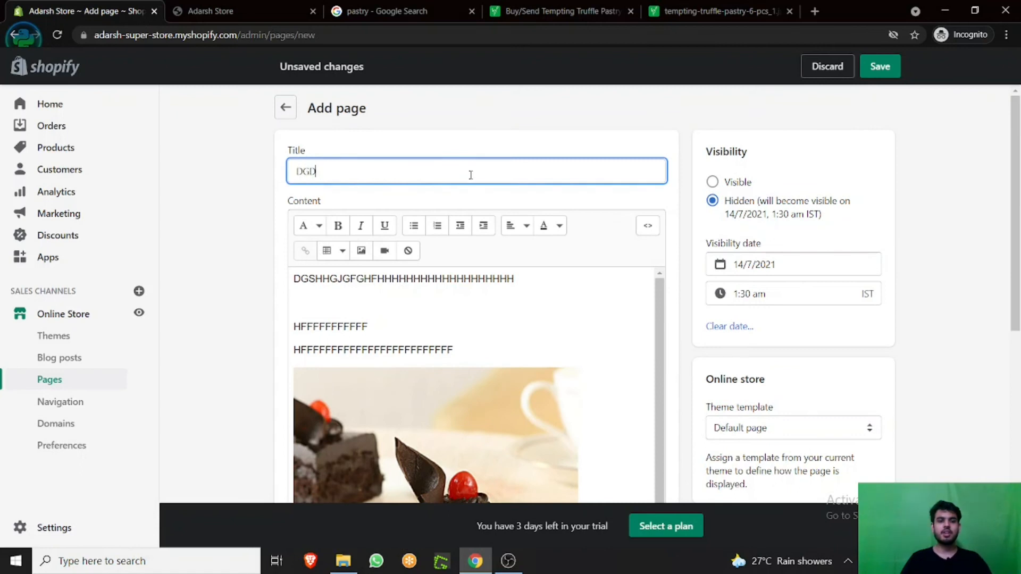
scroll(412, 207, down, 1)
scroll(411, 208, down, 5)
scroll(535, 295, down, 3)
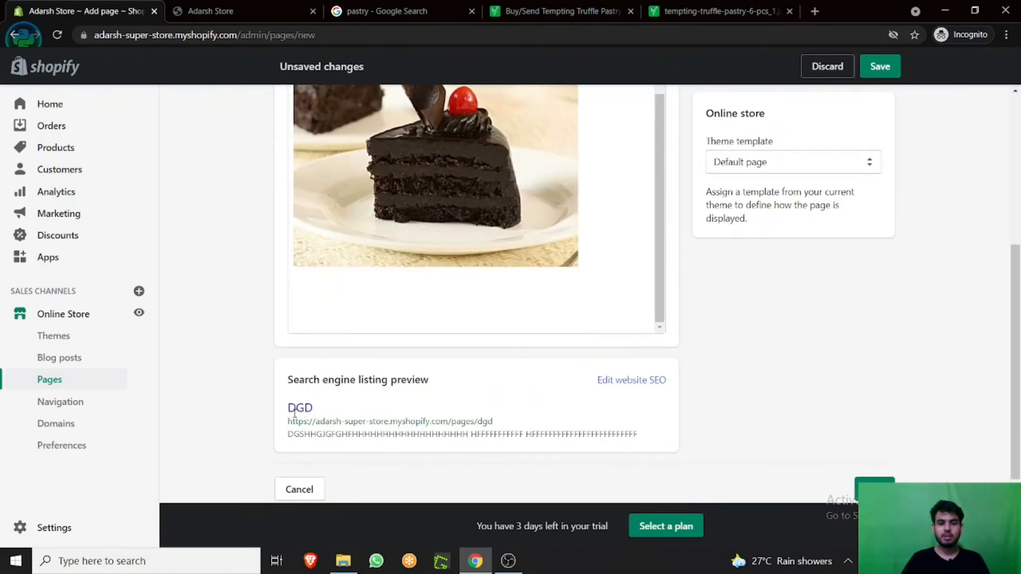
Review the page's title and content text against the title and description in the search engine listing preview
drag(289, 379, 432, 380)
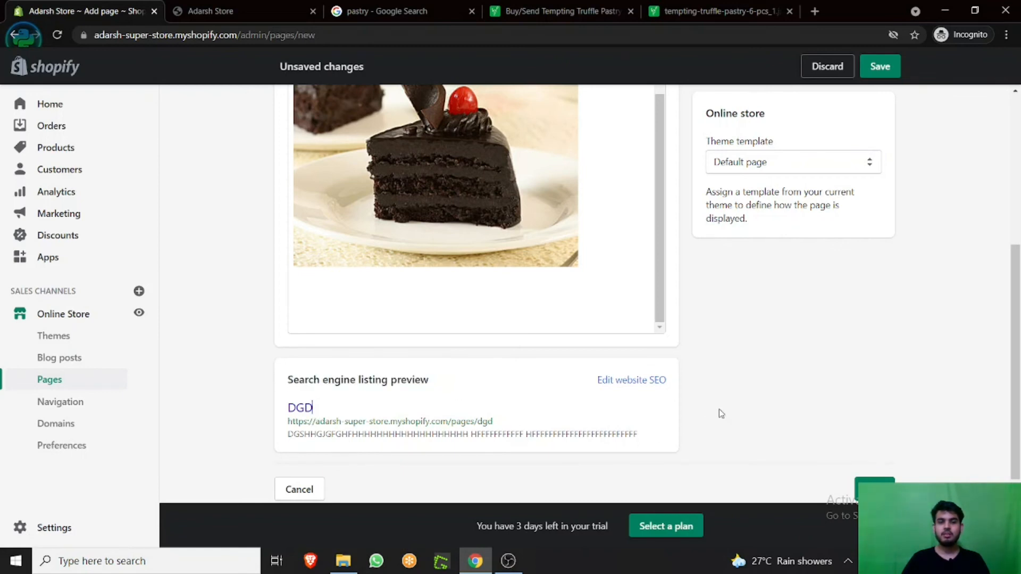
scroll(719, 412, up, 5)
scroll(430, 320, up, 2)
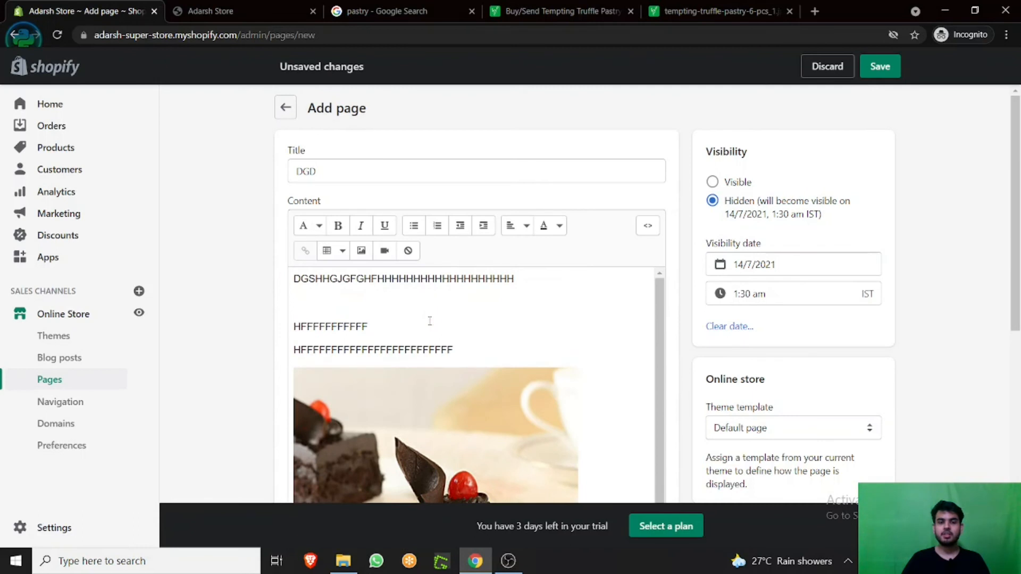
scroll(215, 172, down, 3)
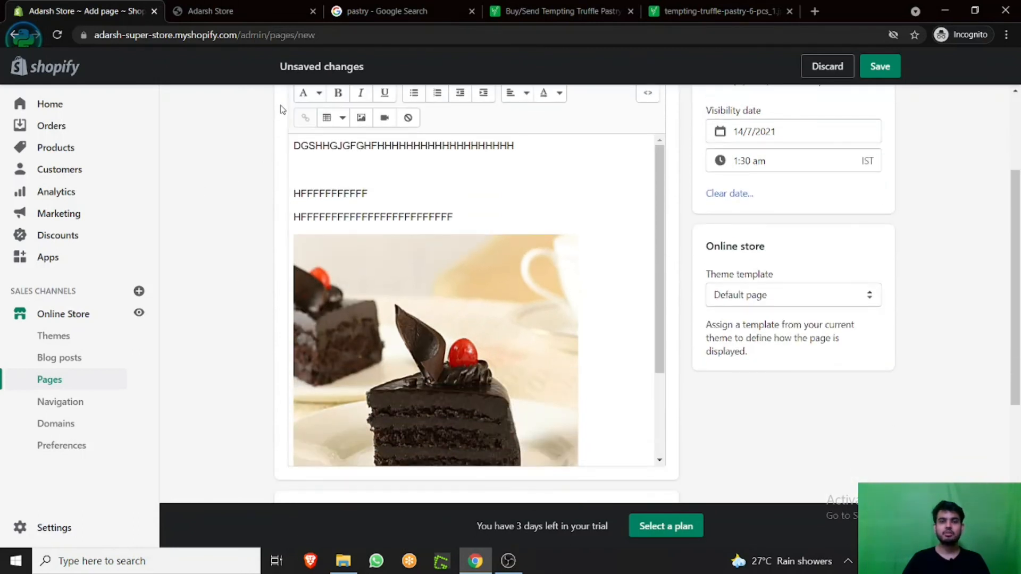
drag(293, 145, 493, 228)
click(221, 186)
scroll(229, 179, down, 1)
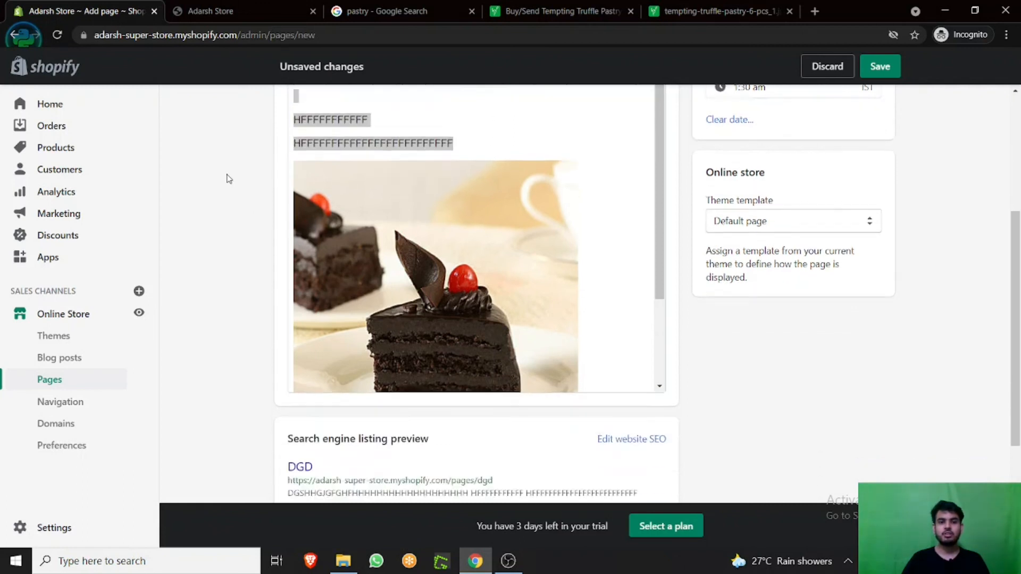
scroll(227, 179, down, 1)
scroll(238, 306, up, 3)
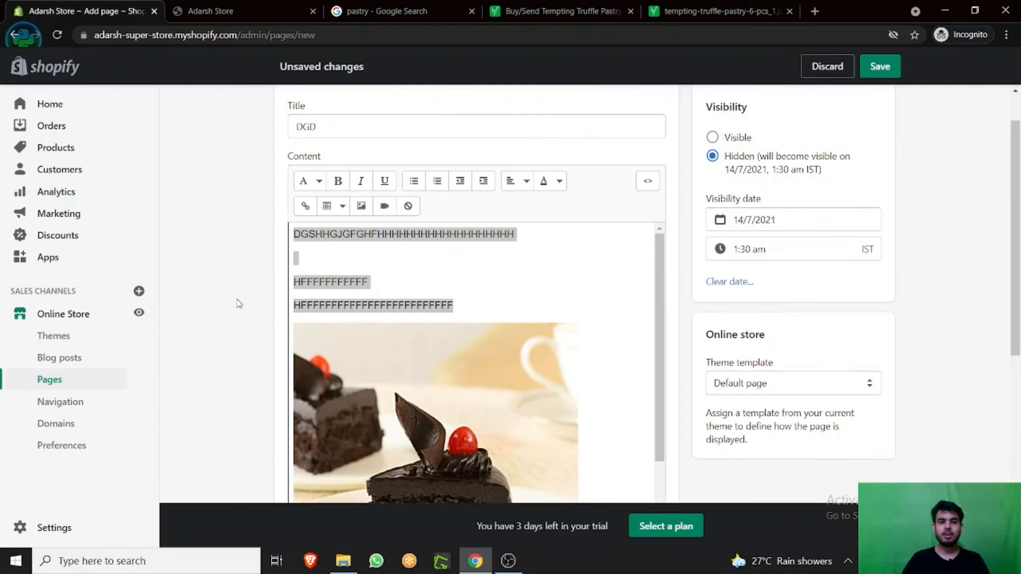
scroll(238, 304, up, 1)
scroll(216, 234, down, 2)
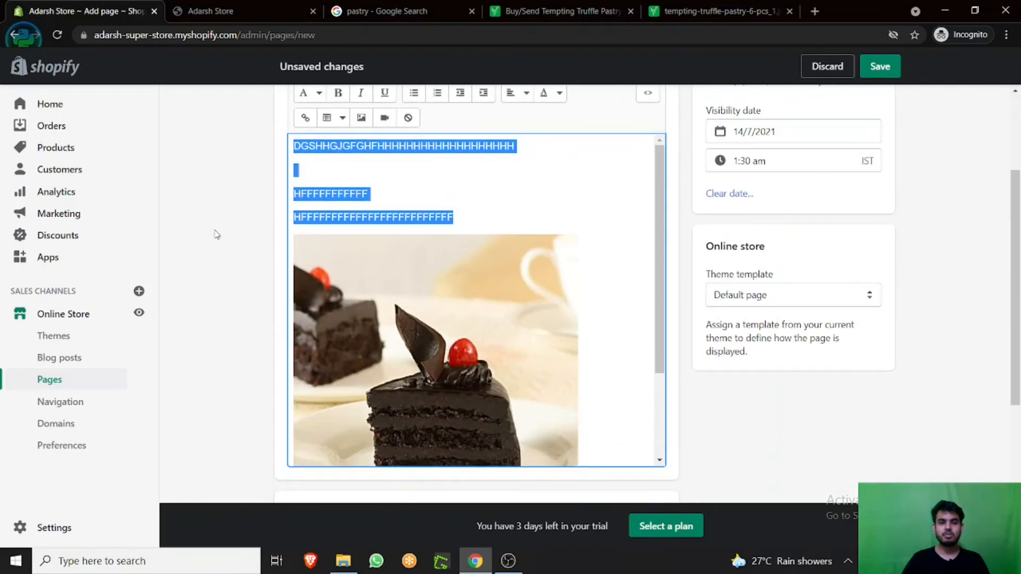
Examine the page URL and description shown in the search engine listing preview
scroll(234, 287, down, 3)
click(288, 358)
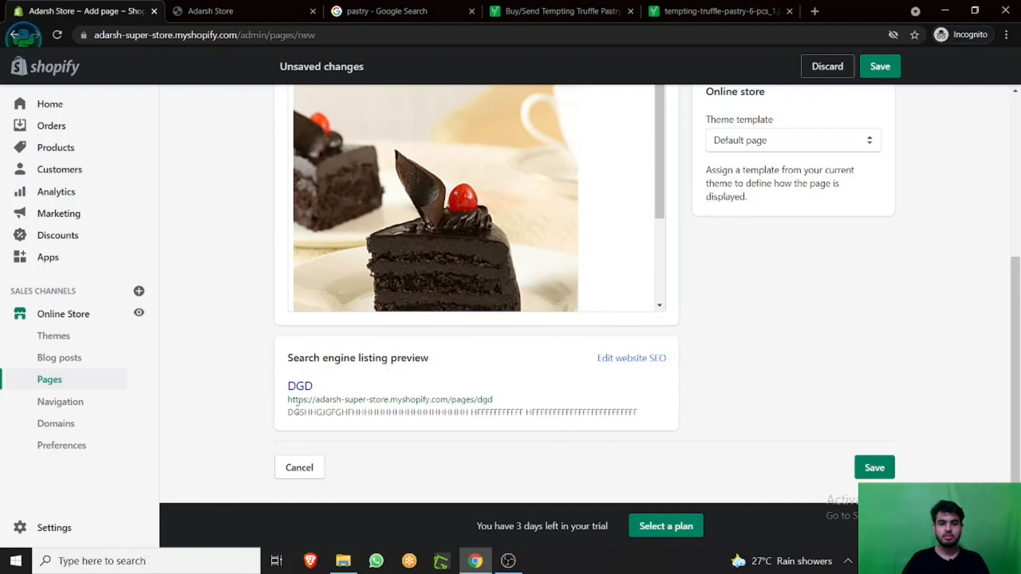
drag(293, 402, 389, 410)
click(420, 400)
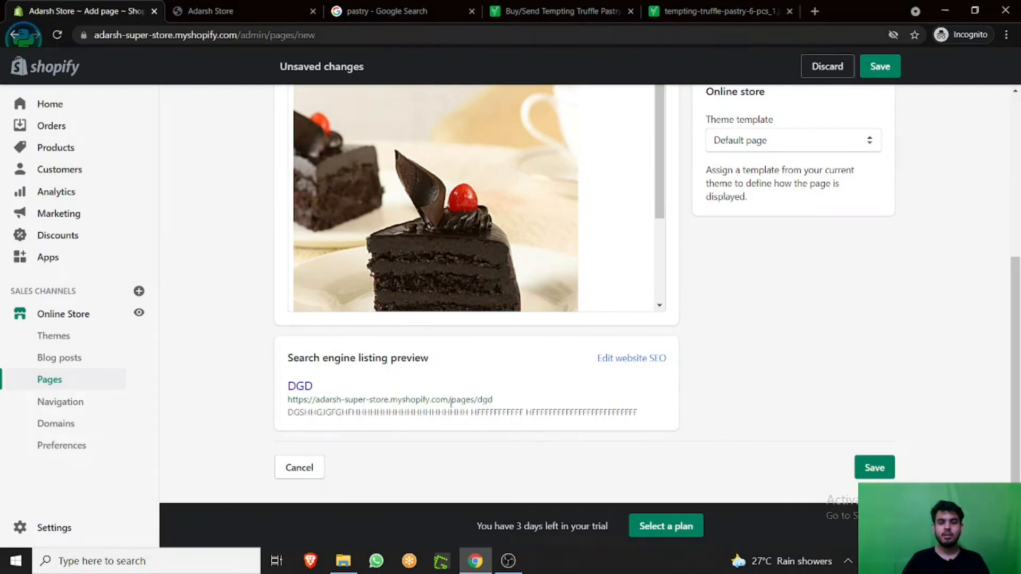
drag(313, 391, 628, 413)
click(310, 415)
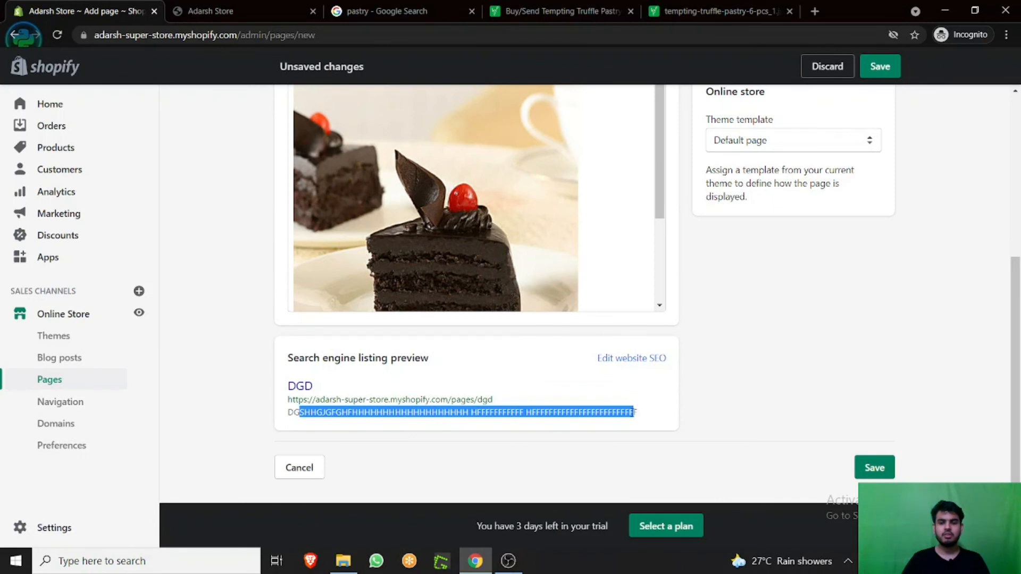
Save the new DGD page and look over the saved page
scroll(842, 320, up, 5)
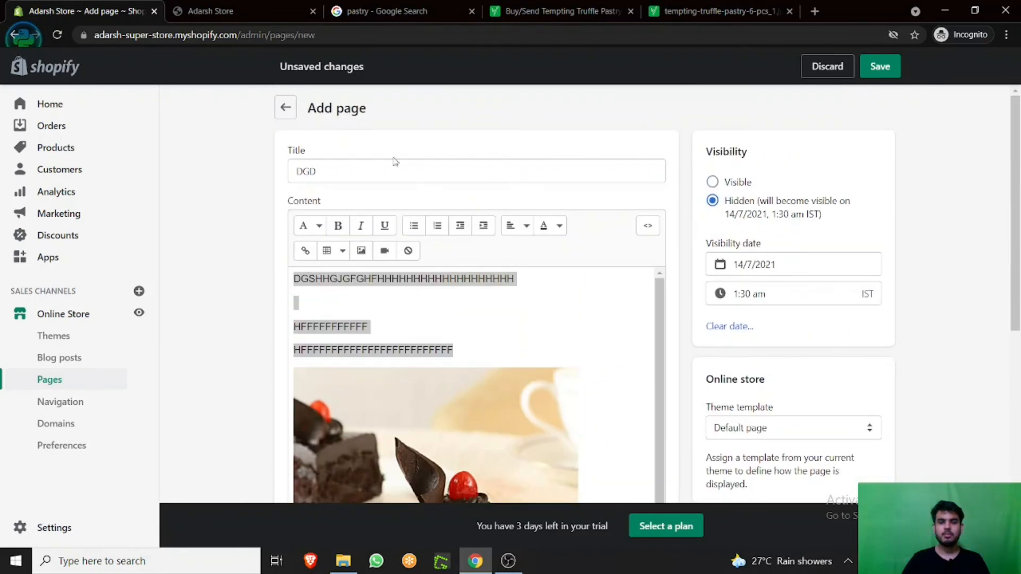
key(ctrl+a)
click(192, 163)
scroll(230, 181, down, 5)
scroll(230, 181, up, 5)
click(876, 66)
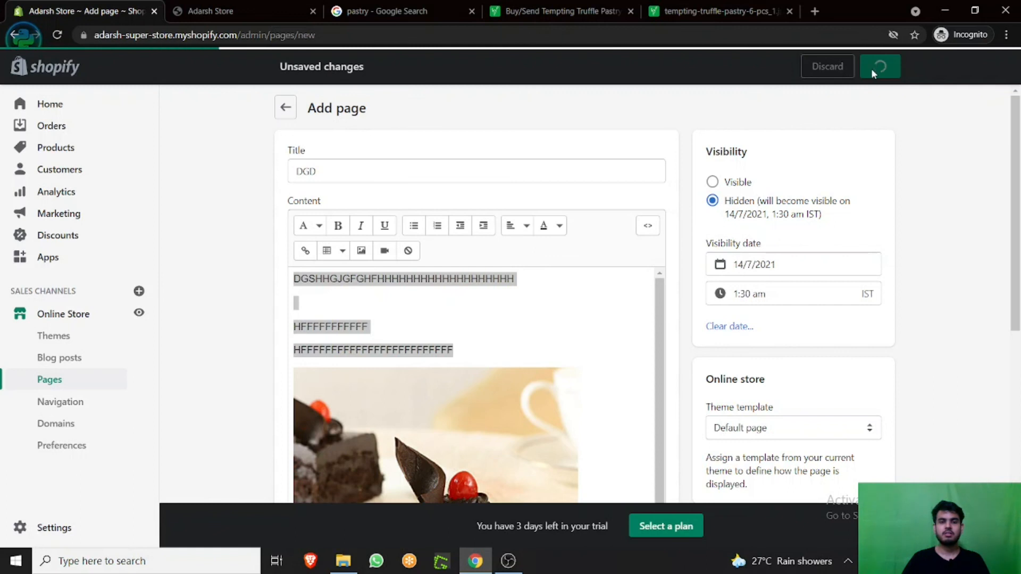
scroll(511, 207, down, 6)
scroll(509, 217, up, 8)
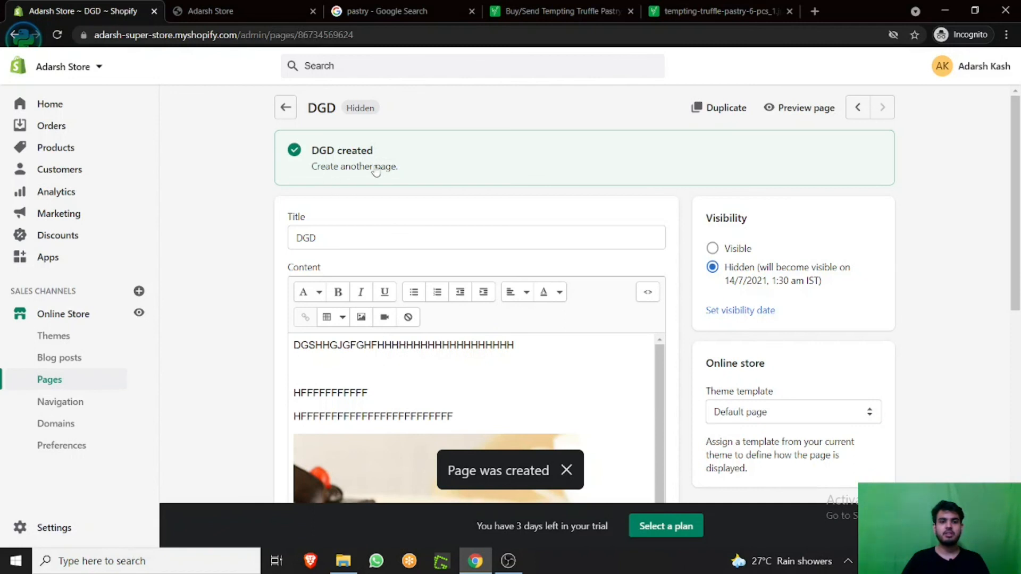
Return to the list of store pages and check the entry for the DGD page
click(287, 107)
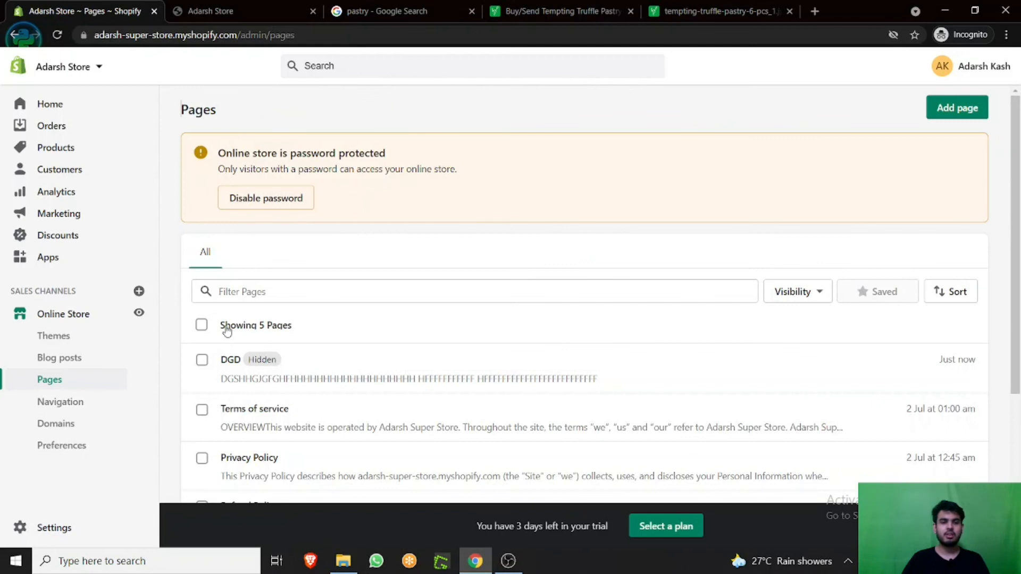
scroll(227, 330, down, 3)
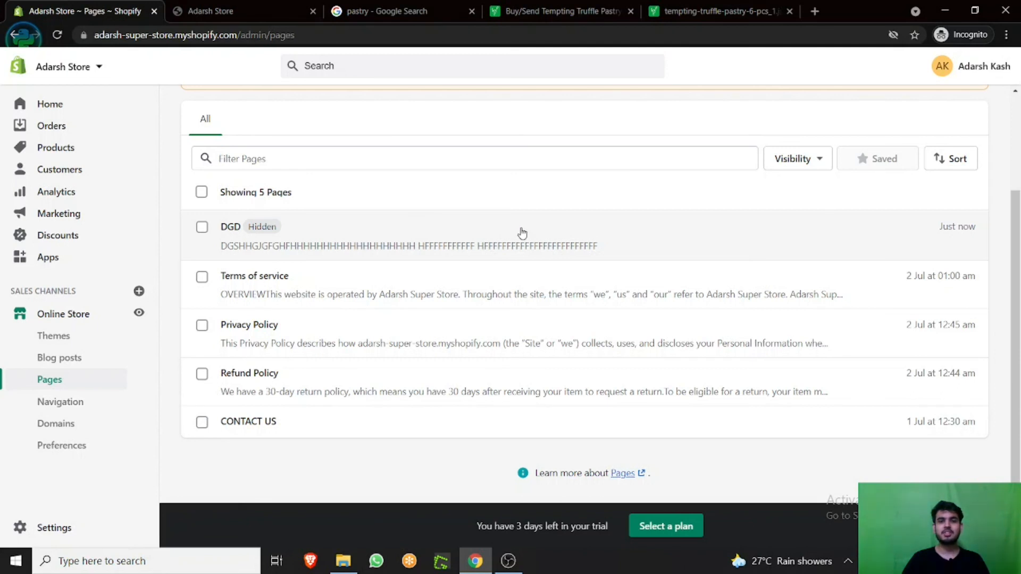
scroll(587, 263, up, 3)
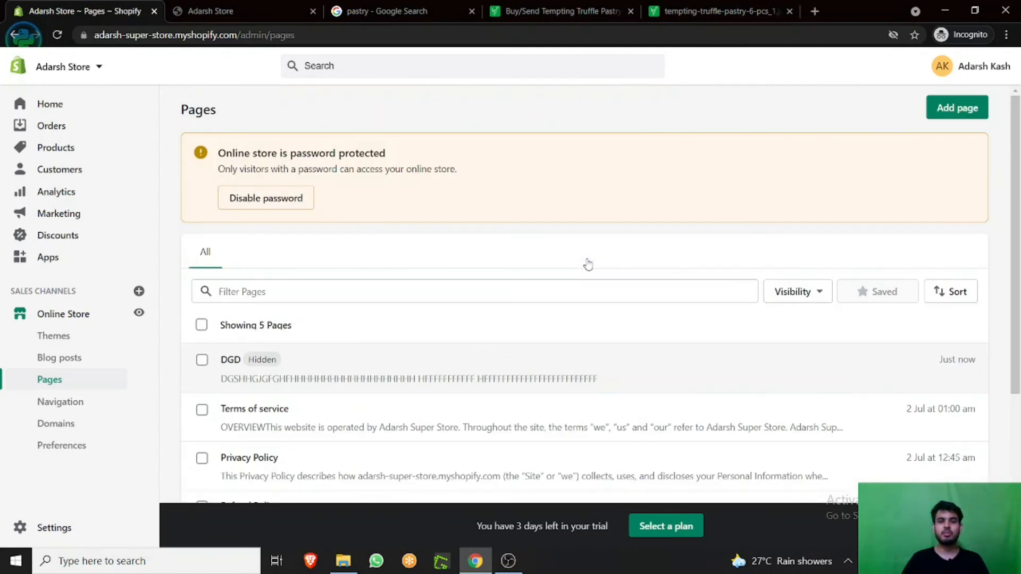